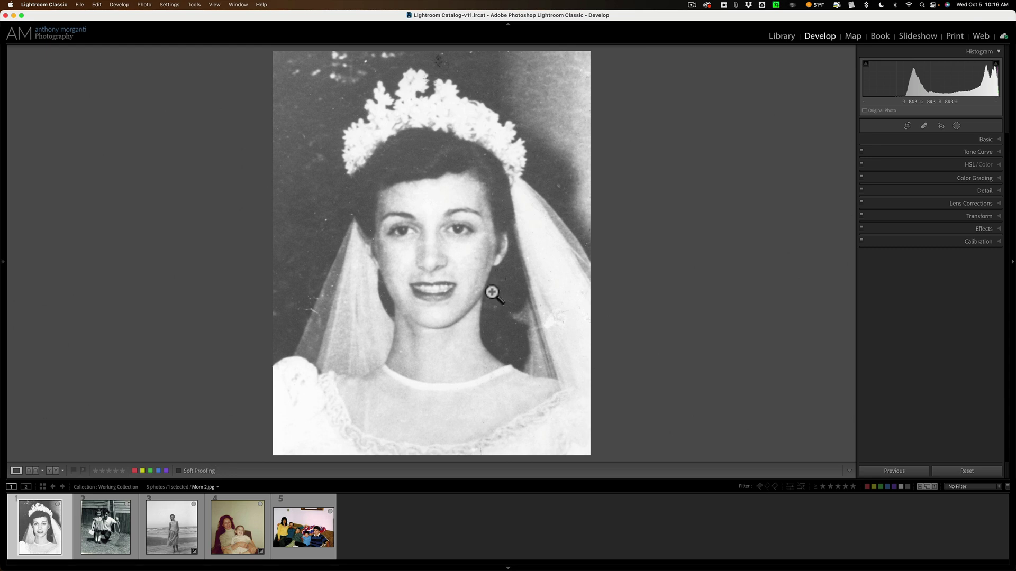
# - Browse the five scans in the filmstrip, ending back on the bride portrait
pyautogui.click(103, 516)
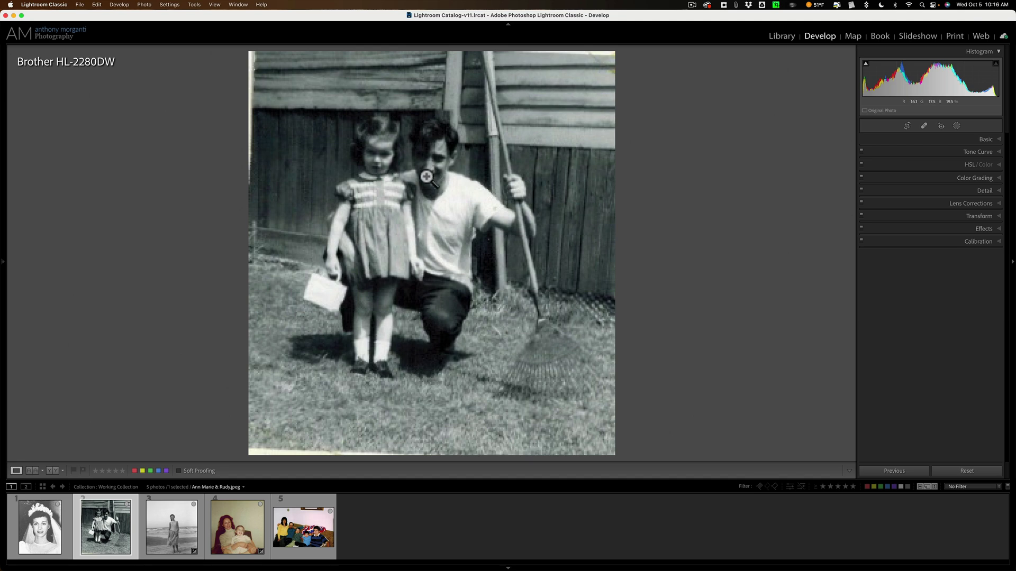
pyautogui.click(172, 525)
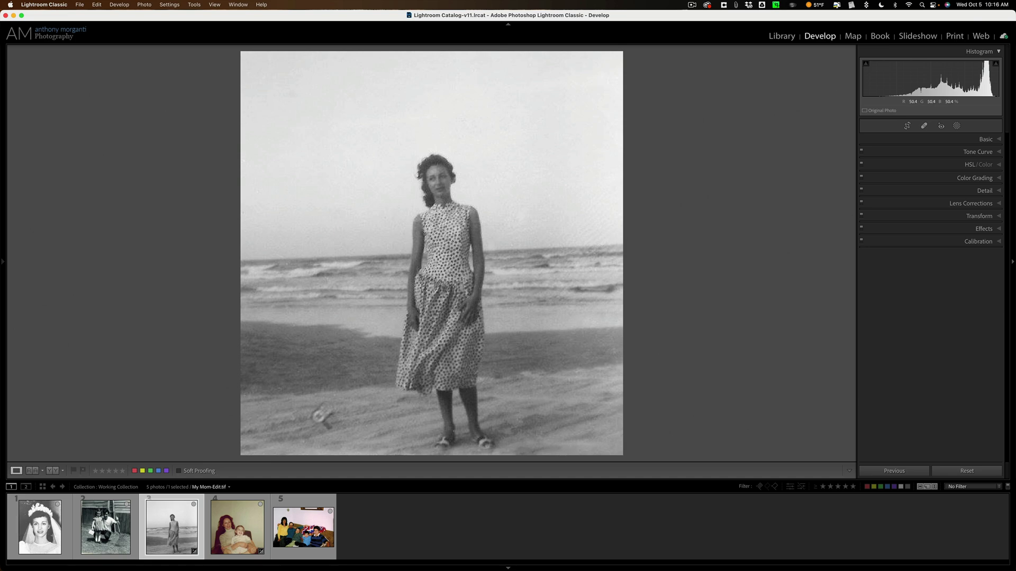
pyautogui.click(247, 527)
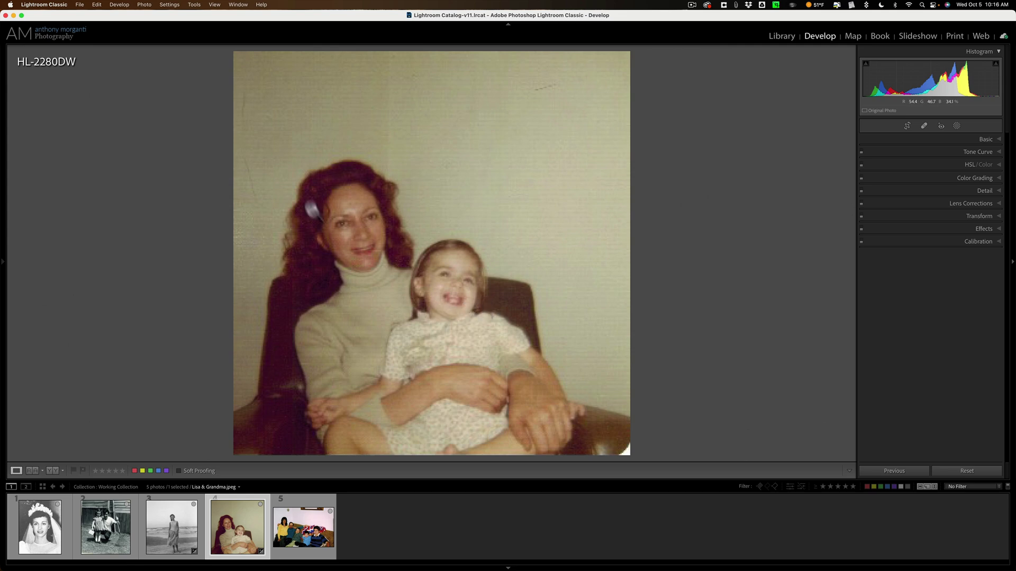
pyautogui.click(300, 530)
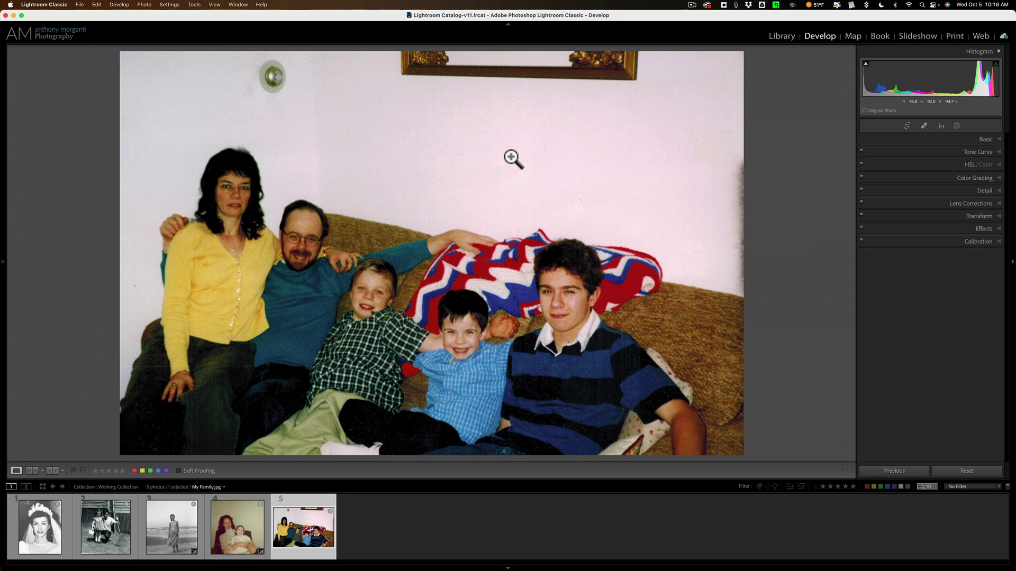
pyautogui.click(243, 507)
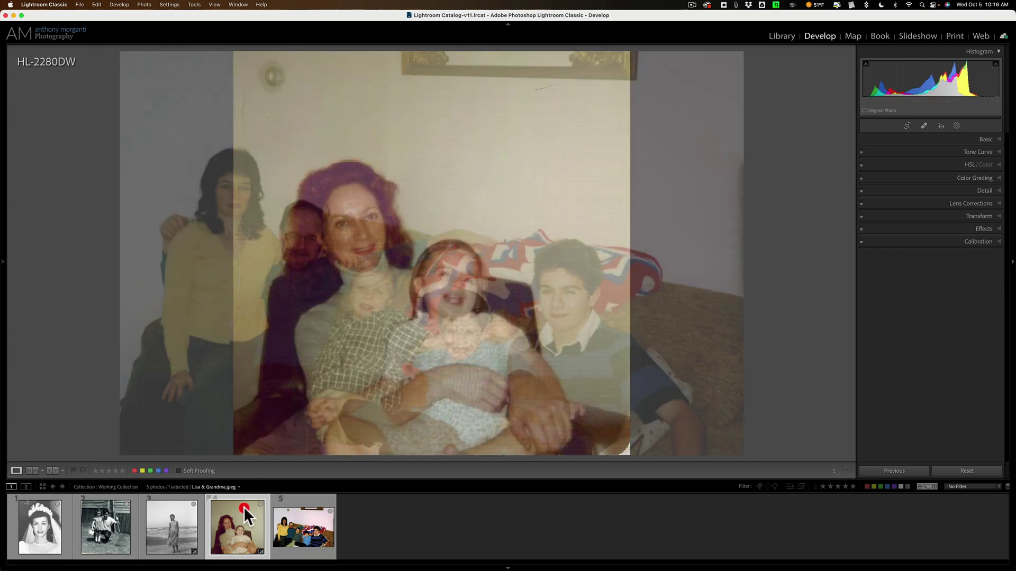
pyautogui.click(306, 506)
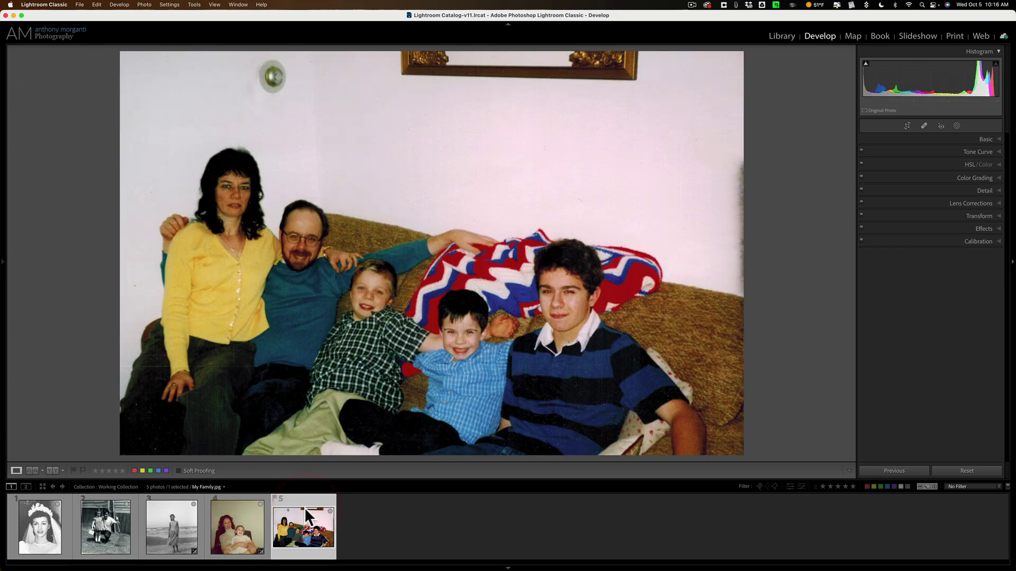
pyautogui.click(236, 526)
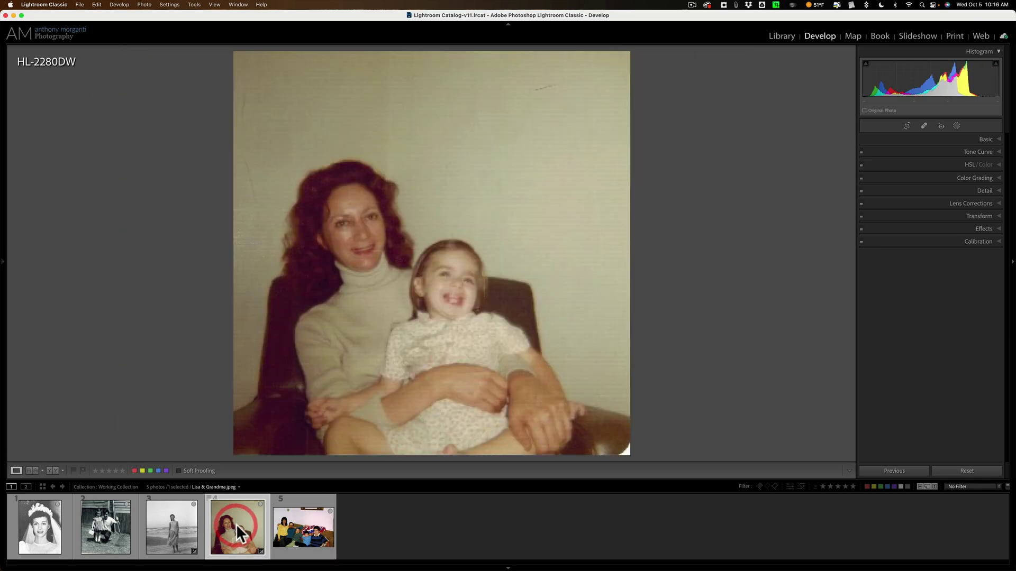
pyautogui.click(182, 531)
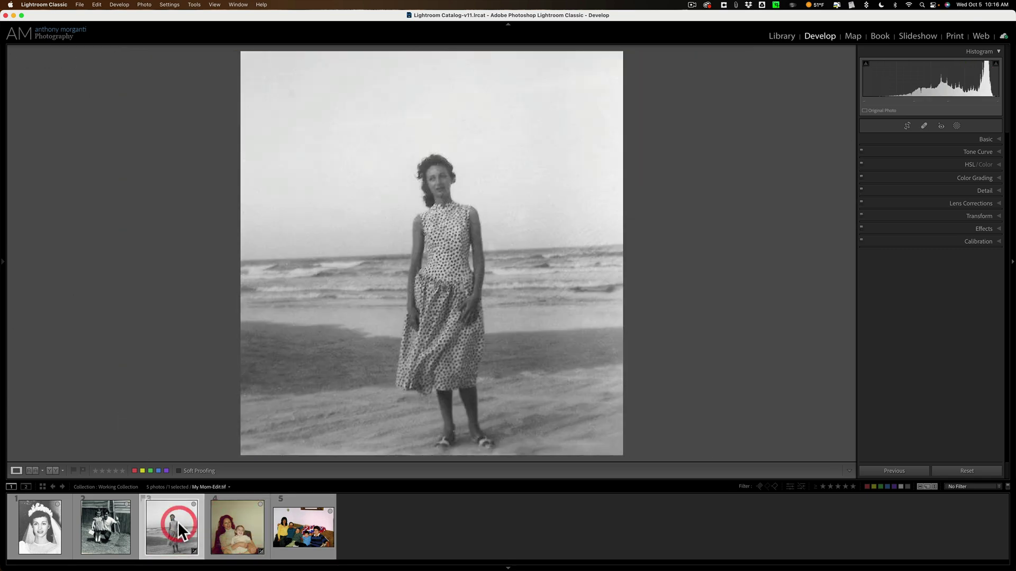
pyautogui.click(109, 529)
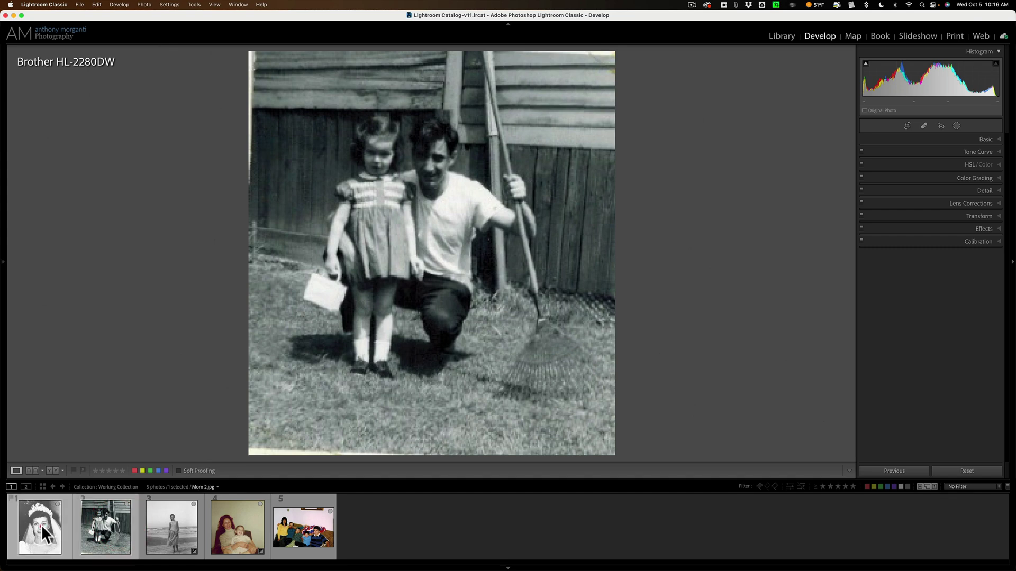
pyautogui.click(43, 529)
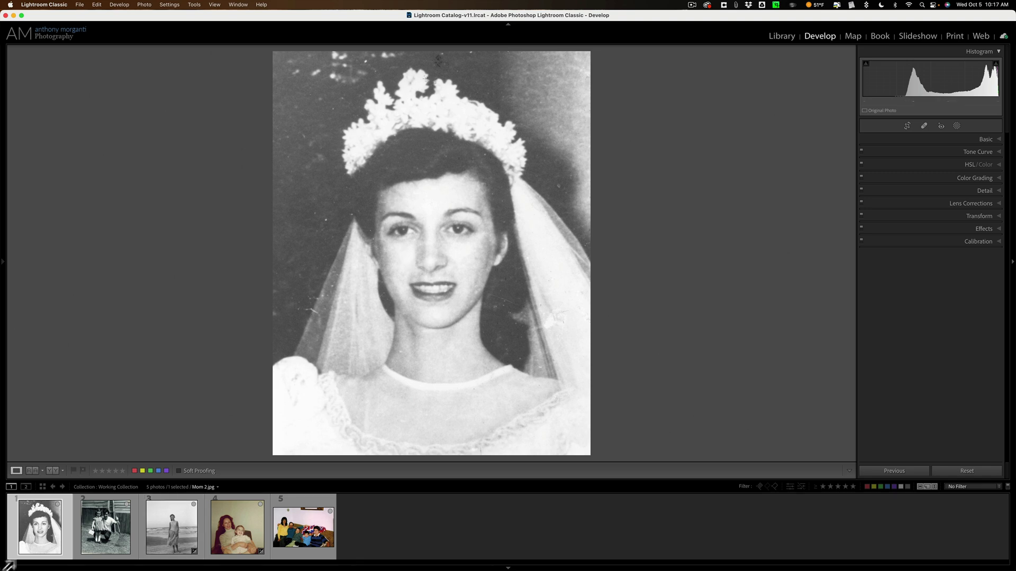
# - Send all five scans to Topaz Photo AI as 16-bit ProPhoto RGB TIFF copies with Lightroom adjustments
pyautogui.keyDown('shift'); pyautogui.click(302, 537); pyautogui.keyUp('shift')
pyautogui.click(241, 520)
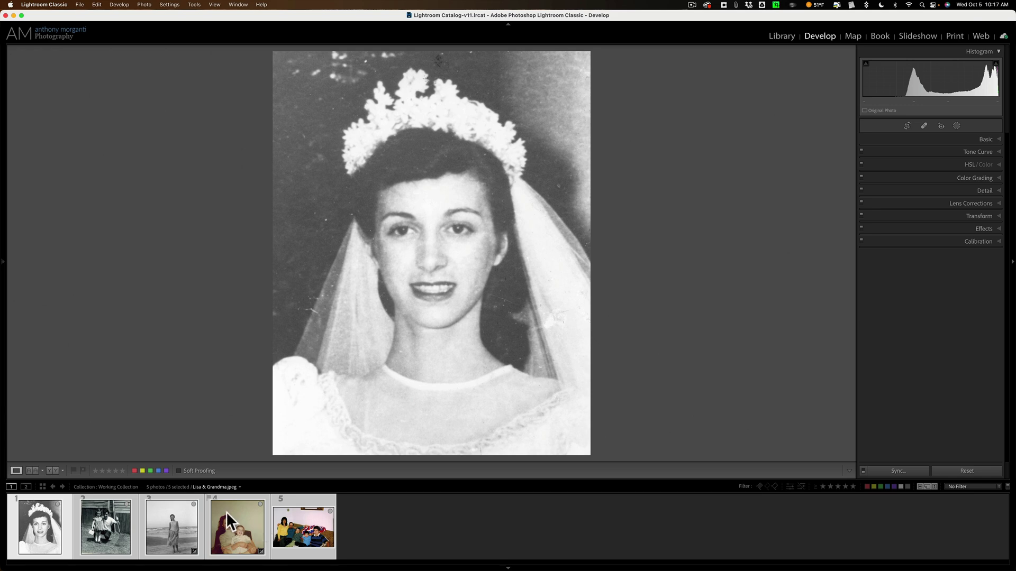
pyautogui.rightClick(226, 512)
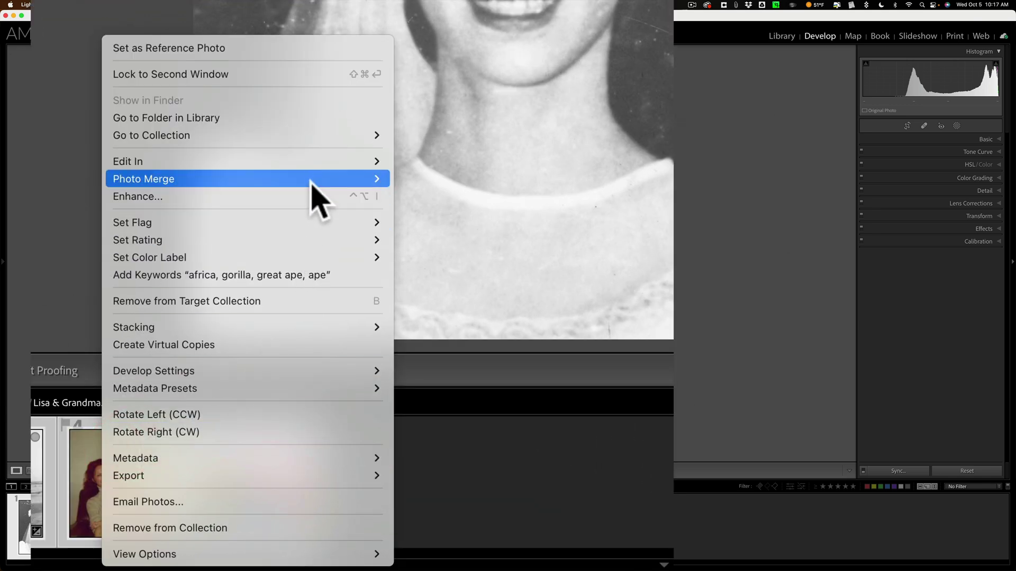
pyautogui.moveTo(310, 163)
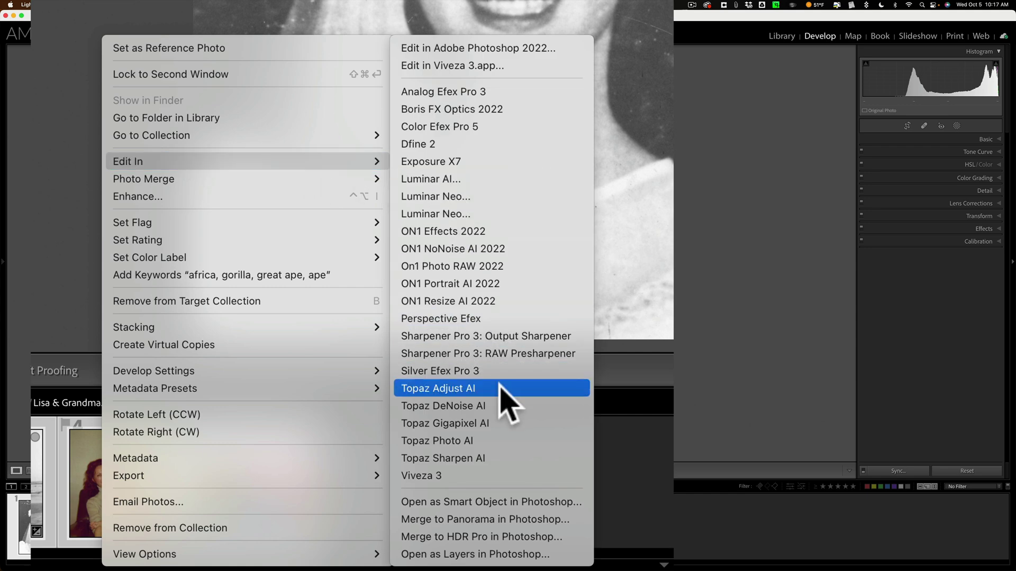
pyautogui.click(509, 441)
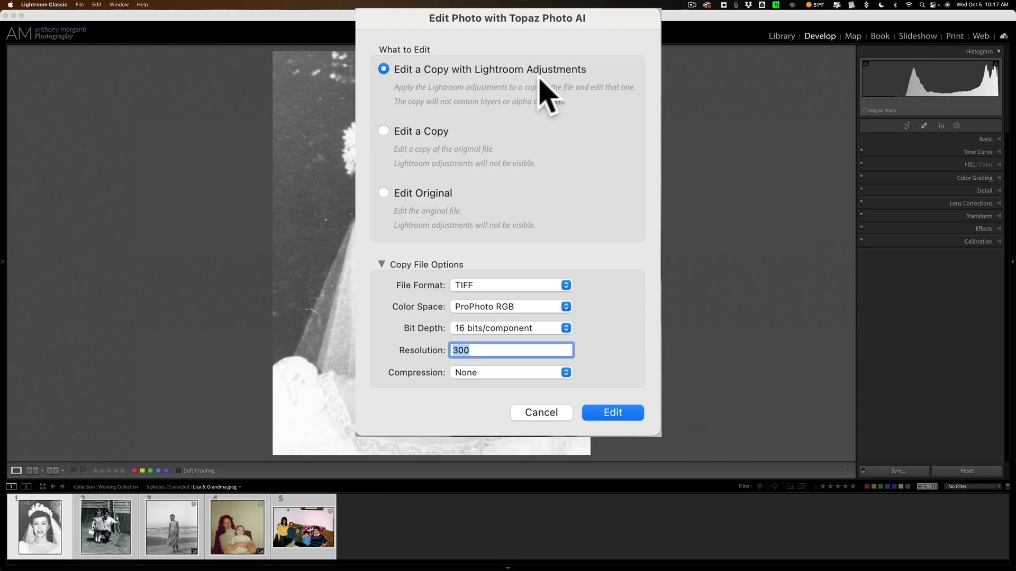
pyautogui.click(616, 416)
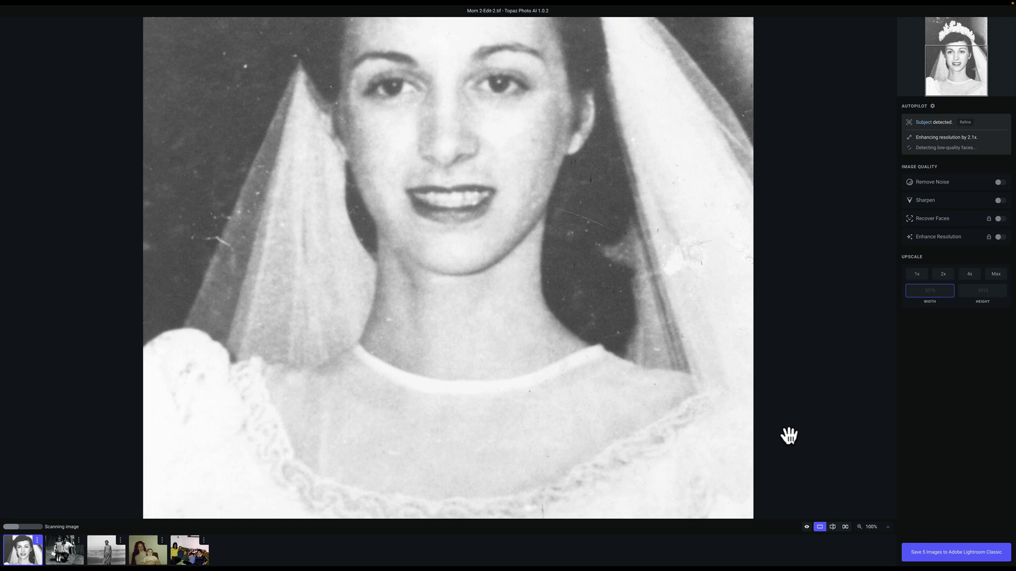
# - Fit the bride portrait in view, compare it with the original, then open the man-and-girl scan
pyautogui.click(879, 527)
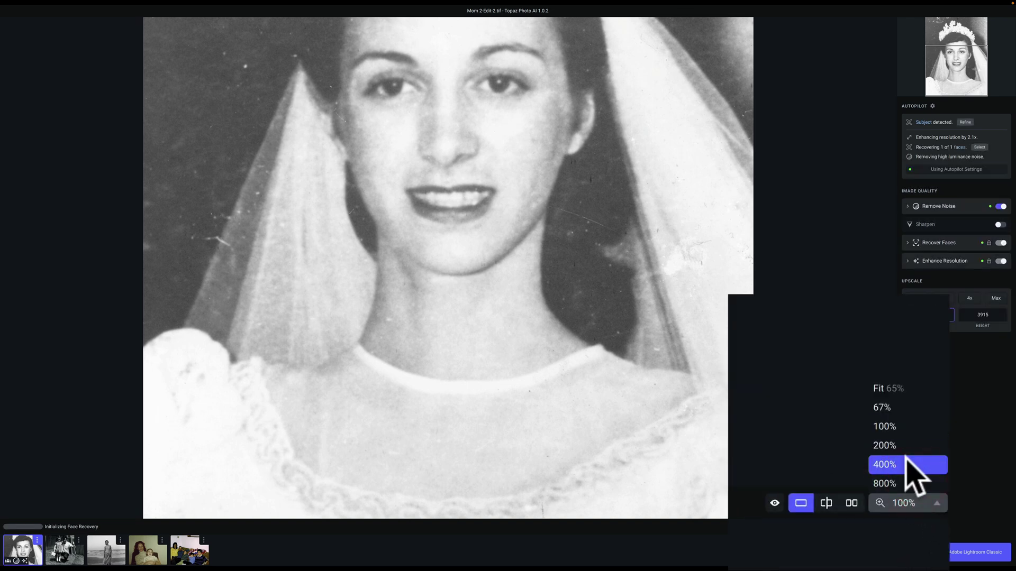
pyautogui.click(894, 389)
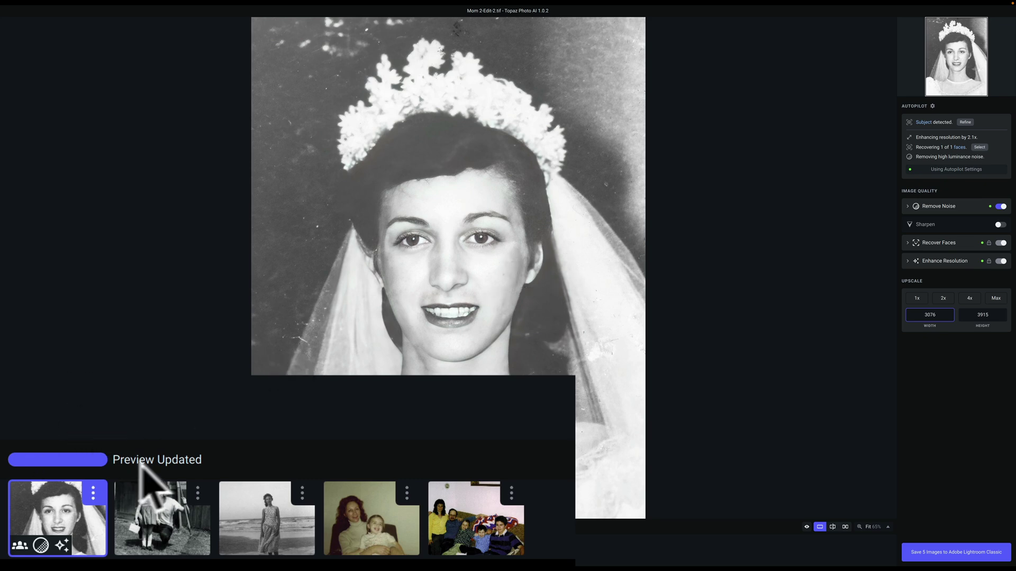
pyautogui.click(597, 237)
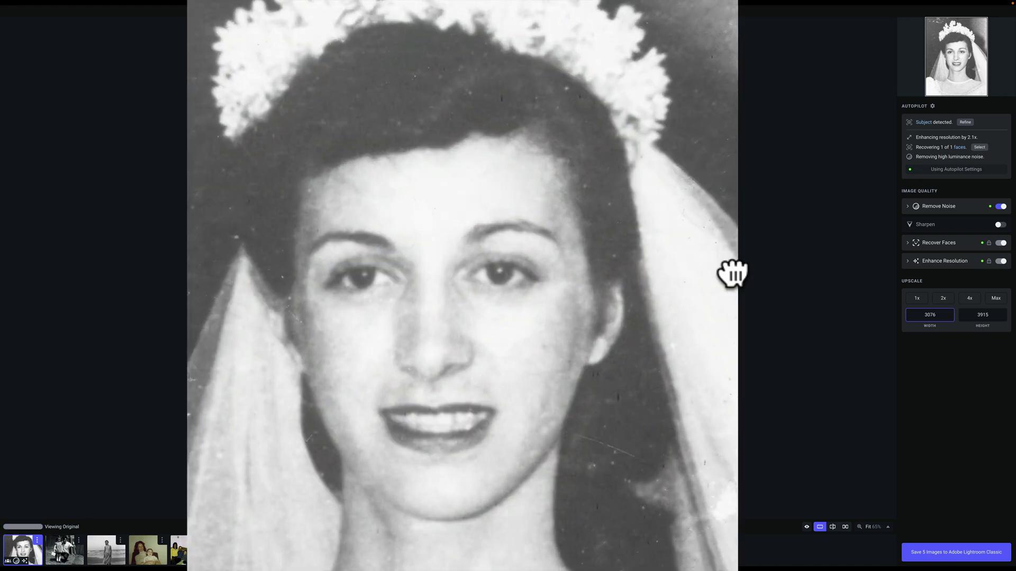
pyautogui.moveTo(733, 273); pyautogui.dragTo(730, 269)
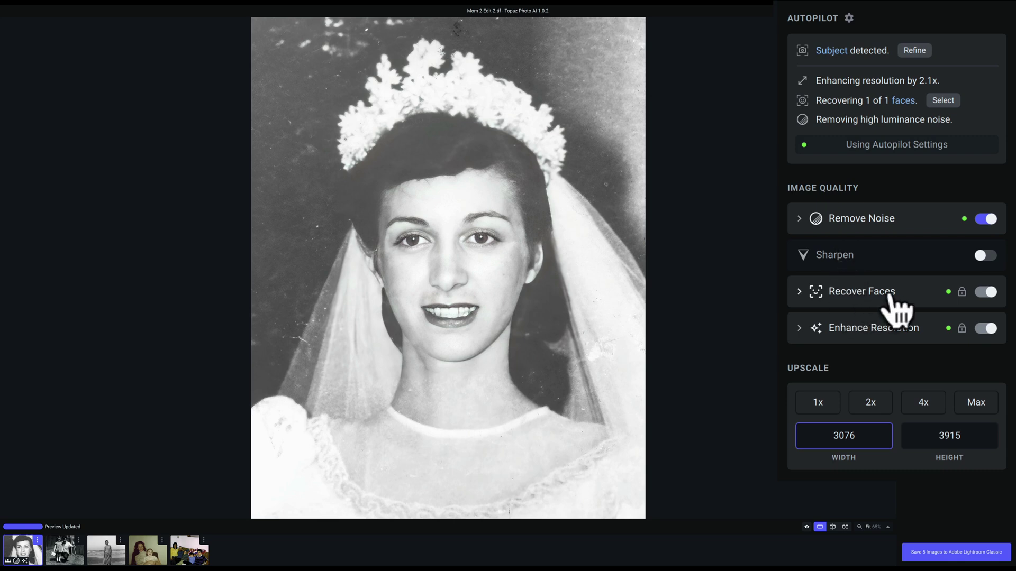
pyautogui.click(622, 248)
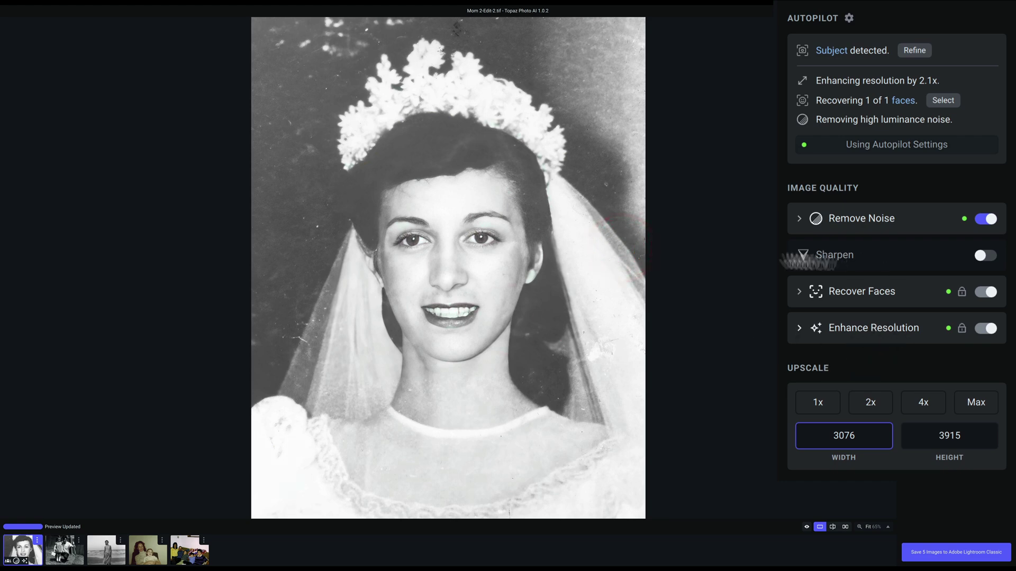
pyautogui.click(578, 230)
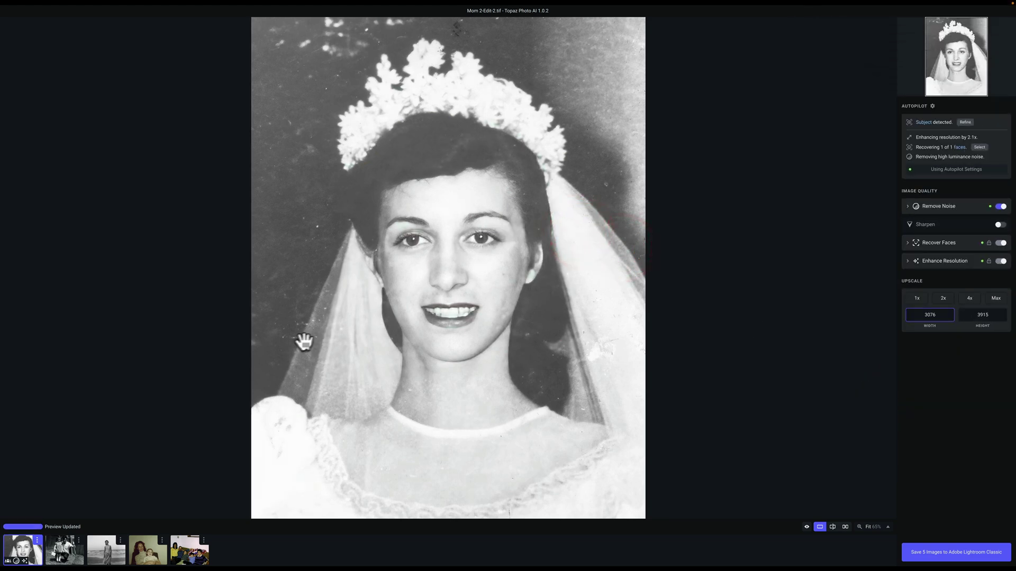
pyautogui.click(64, 548)
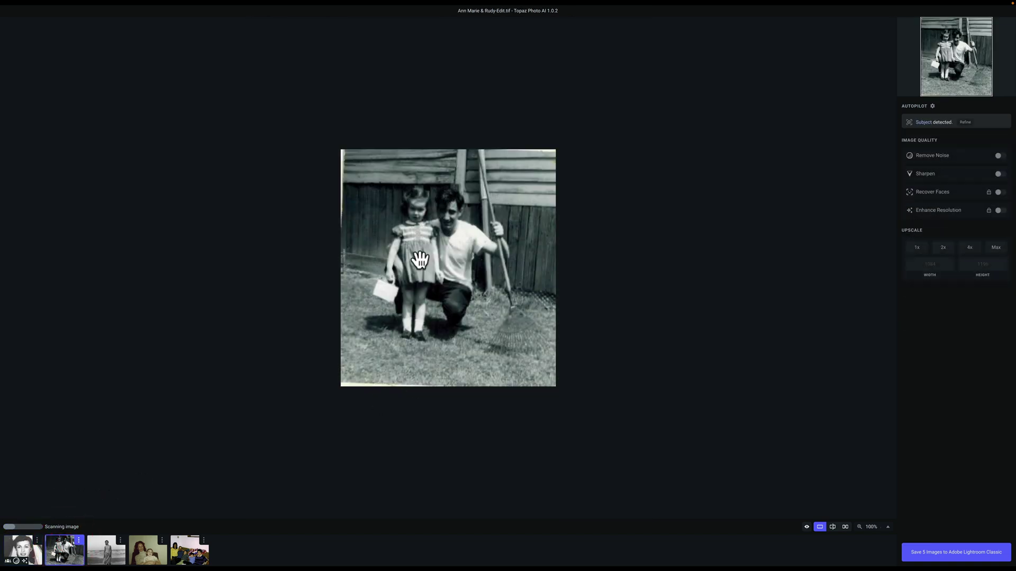
# - Fit the man-and-girl scan in view and flick between its original and enhanced previews
pyautogui.click(884, 524)
pyautogui.click(877, 499)
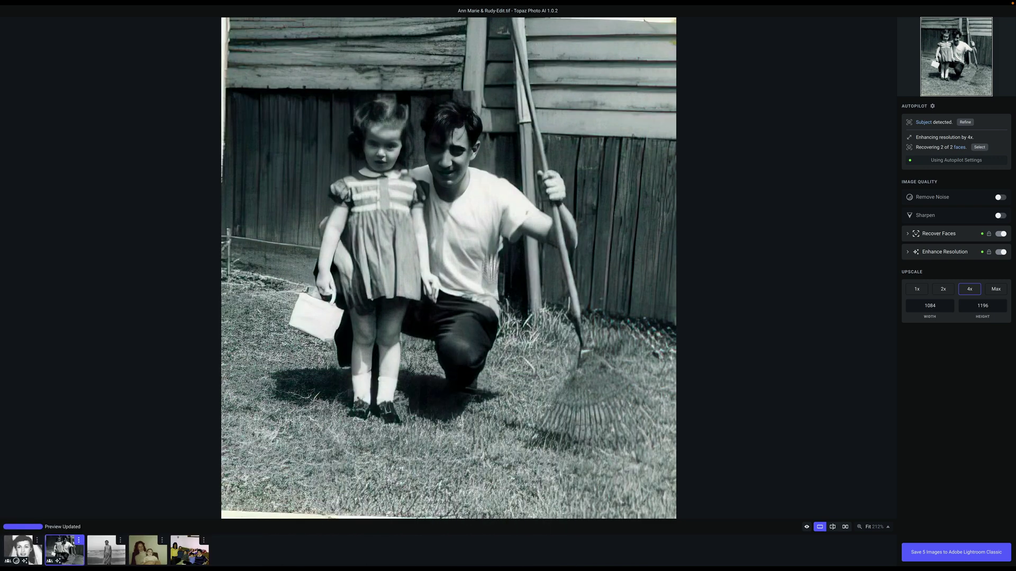
pyautogui.click(485, 217)
pyautogui.click(485, 217)
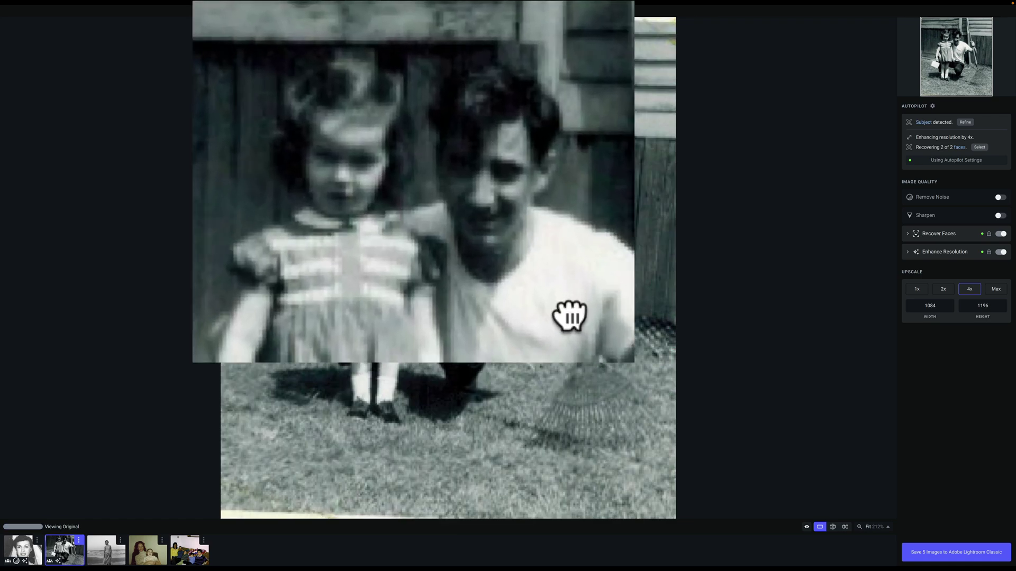
pyautogui.click(569, 316)
pyautogui.click(568, 313)
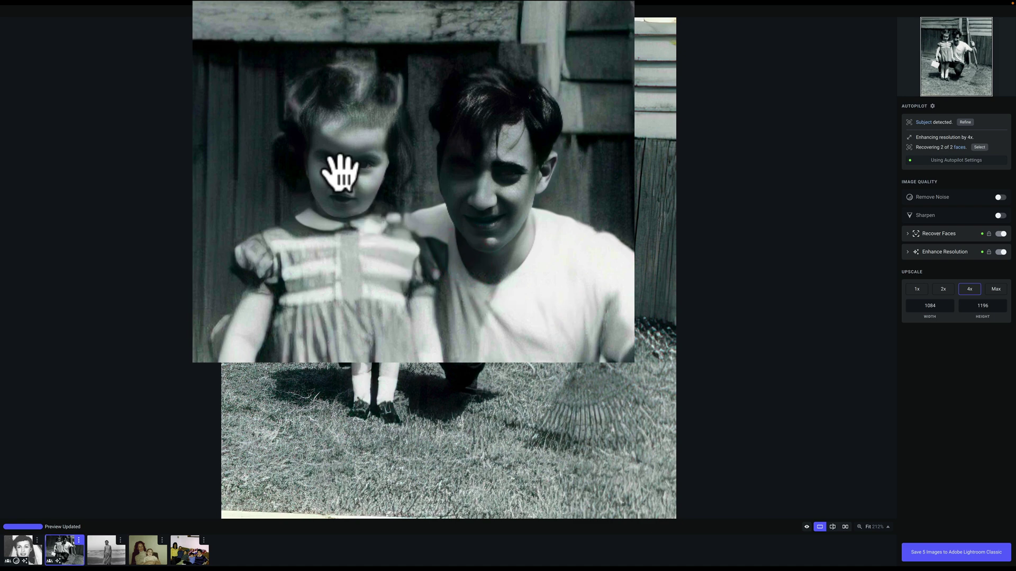
pyautogui.click(597, 263)
pyautogui.moveTo(597, 263)
pyautogui.mouseDown()
pyautogui.moveTo(632, 278)
pyautogui.moveTo(857, 243)
pyautogui.moveTo(945, 264)
pyautogui.mouseUp()
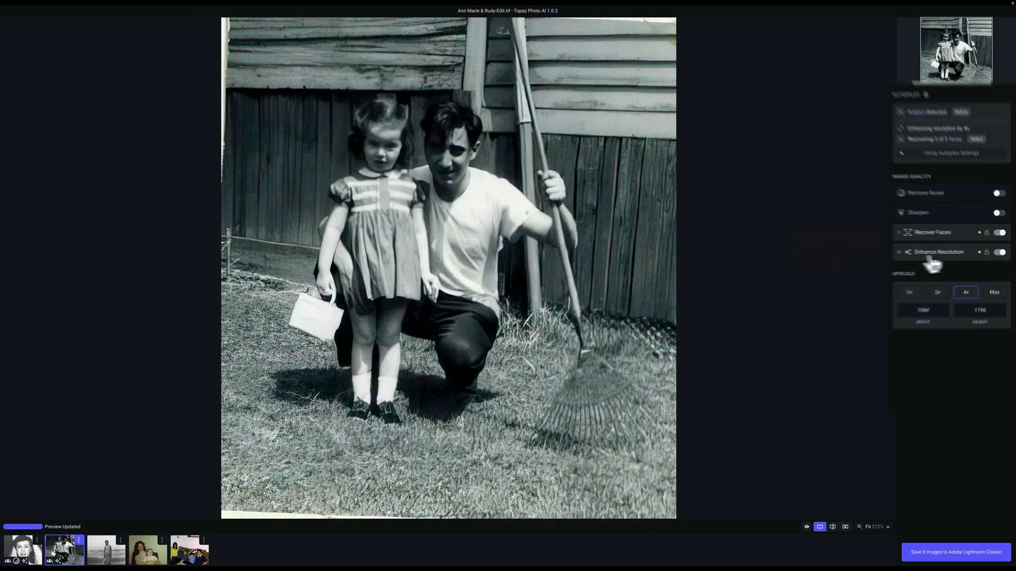
# - Raise Recover Faces strength from 15 to 100, then open the beach photo
pyautogui.click(906, 252)
pyautogui.click(906, 251)
pyautogui.click(798, 313)
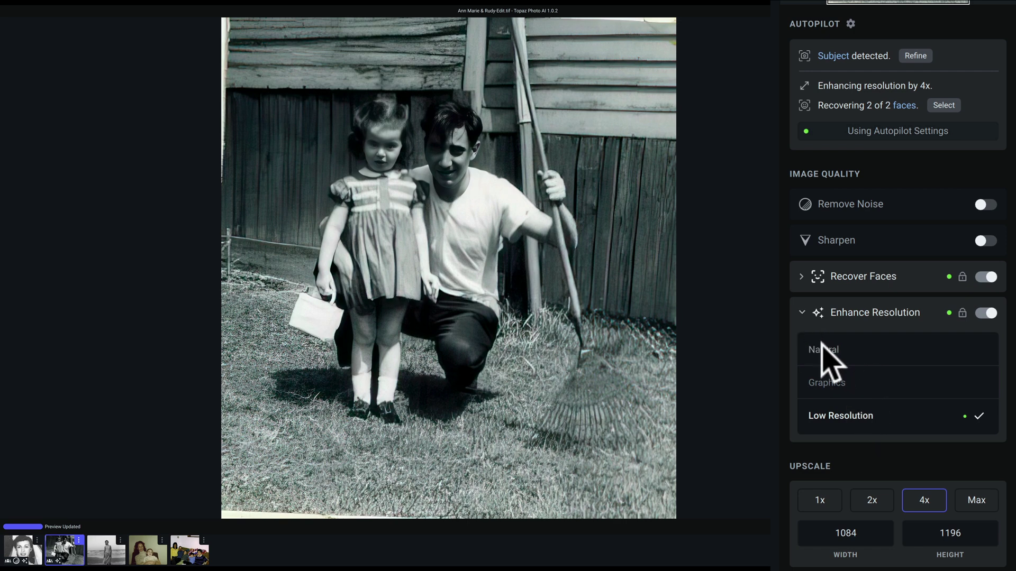
pyautogui.click(801, 313)
pyautogui.click(801, 276)
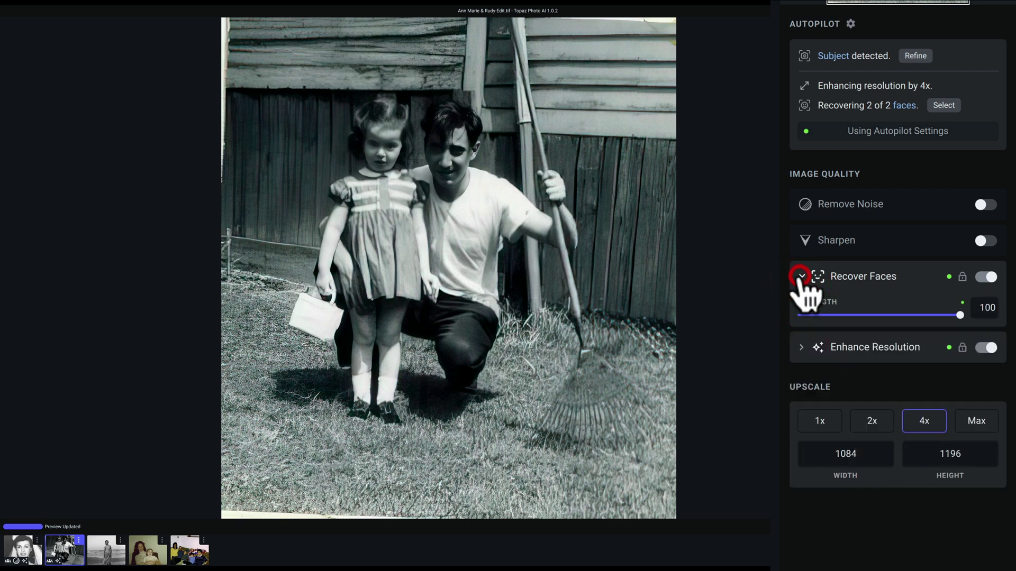
pyautogui.moveTo(956, 315); pyautogui.dragTo(822, 314)
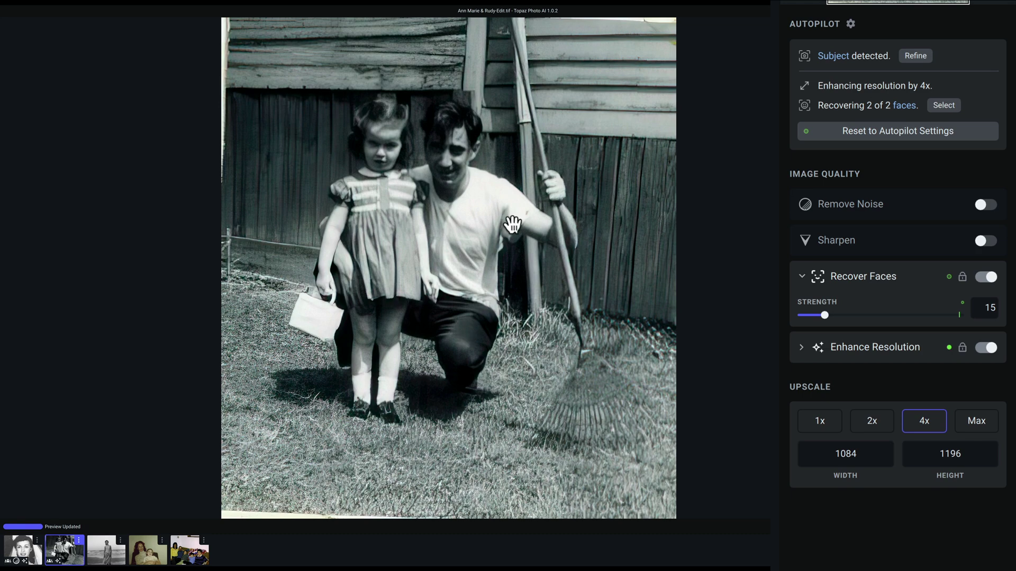
pyautogui.click(823, 314)
pyautogui.moveTo(846, 313); pyautogui.dragTo(968, 314)
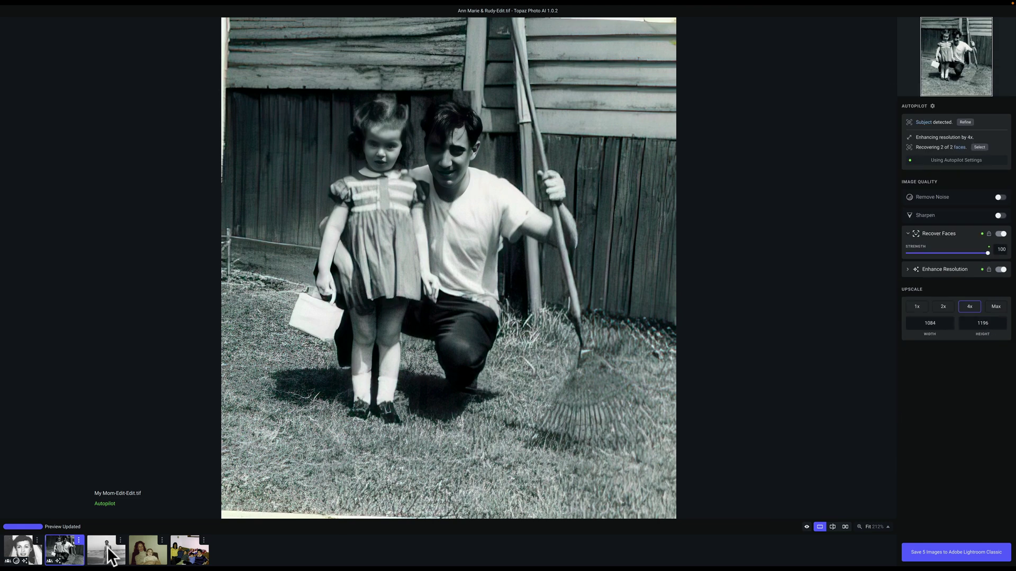
pyautogui.click(111, 555)
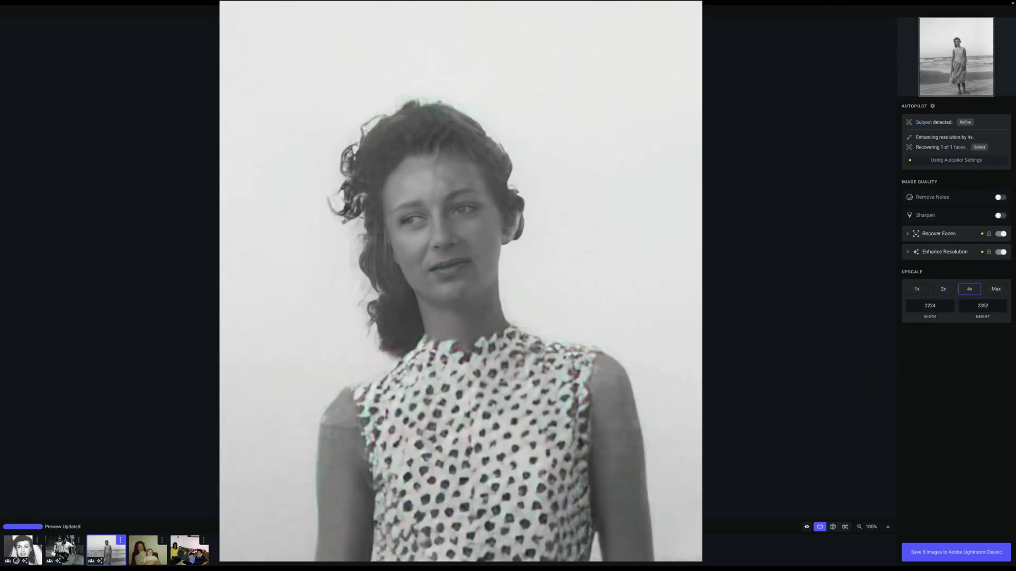
# - Toggle the beach photo to its blurry original with the backslash key and back to enhanced
pyautogui.press('\\')
pyautogui.press('\\')
pyautogui.press('\\')
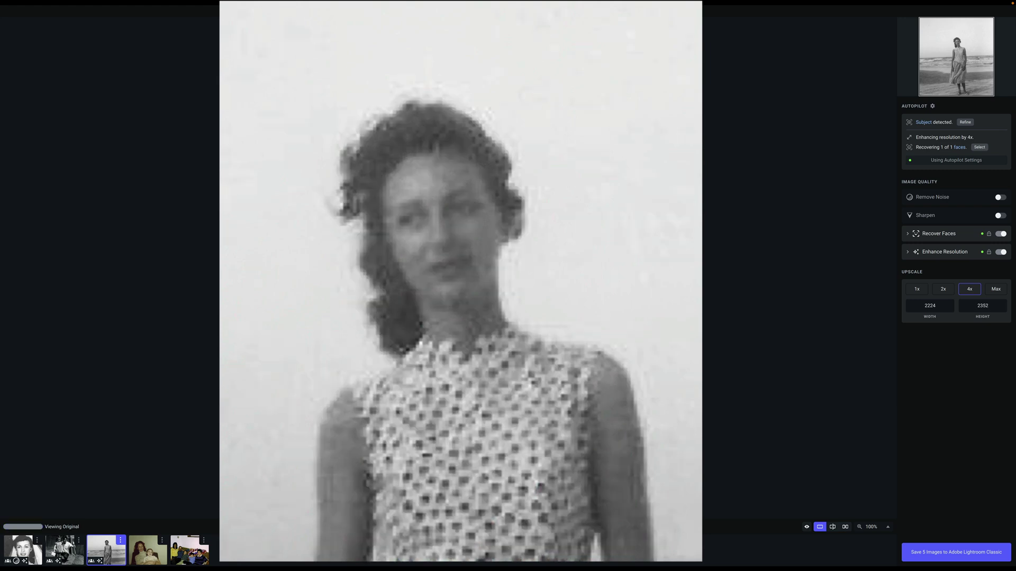
pyautogui.press('\\')
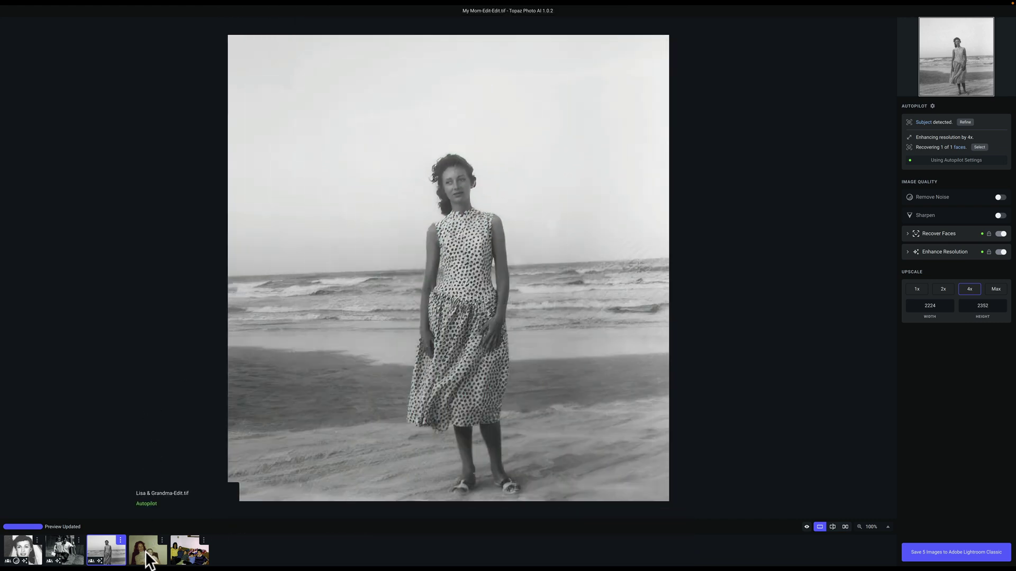
# - Open the mother-and-child photo at Fit 192% zoom, compare with the original, then open the family-on-couch photo
pyautogui.click(147, 553)
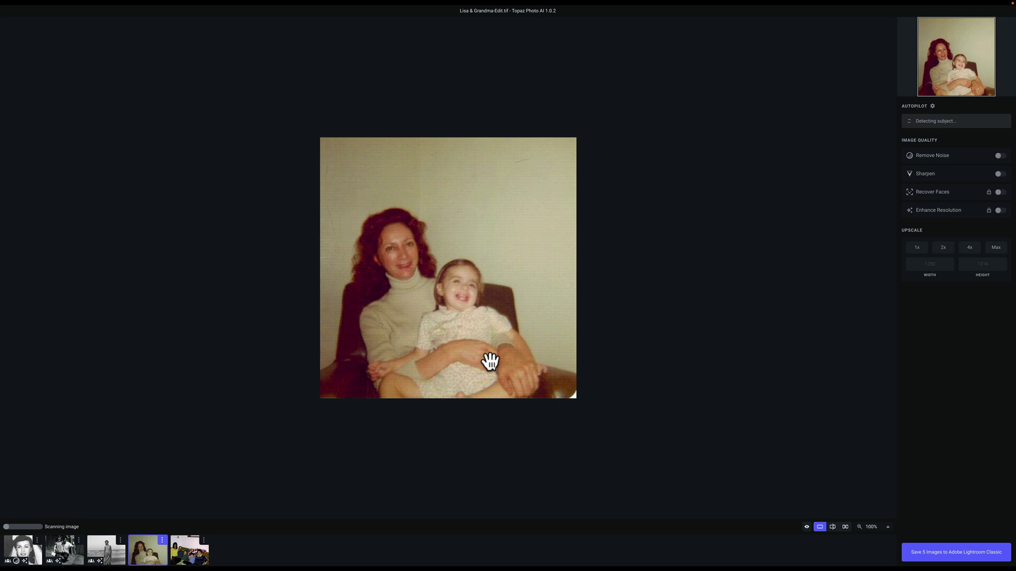
pyautogui.click(888, 526)
pyautogui.click(882, 489)
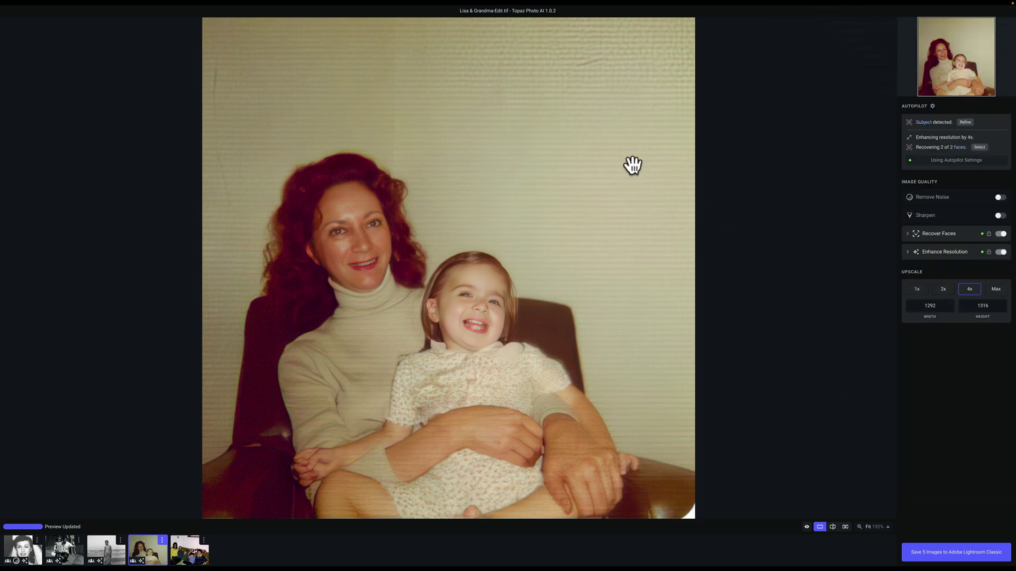
pyautogui.moveTo(633, 166); pyautogui.dragTo(632, 167)
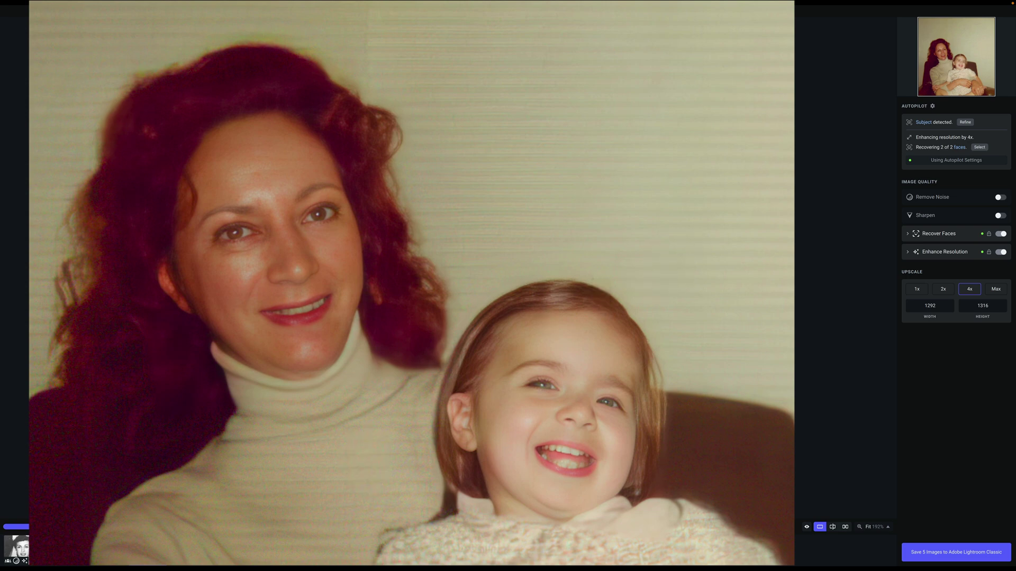
pyautogui.click(186, 547)
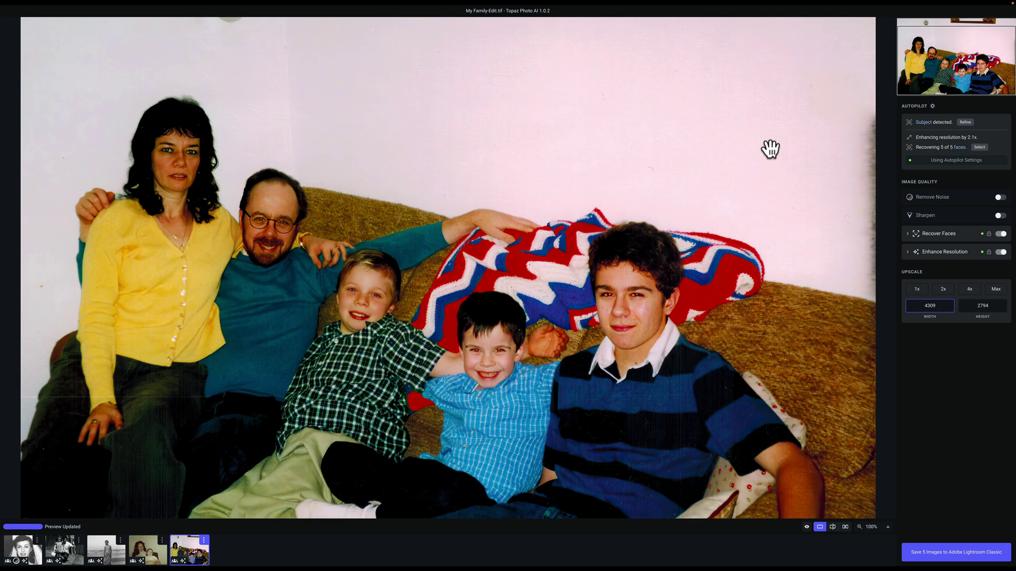
# - Hold on the family-on-couch photo to view its original, releasing back to the enhanced version
pyautogui.moveTo(770, 149); pyautogui.dragTo(769, 147)
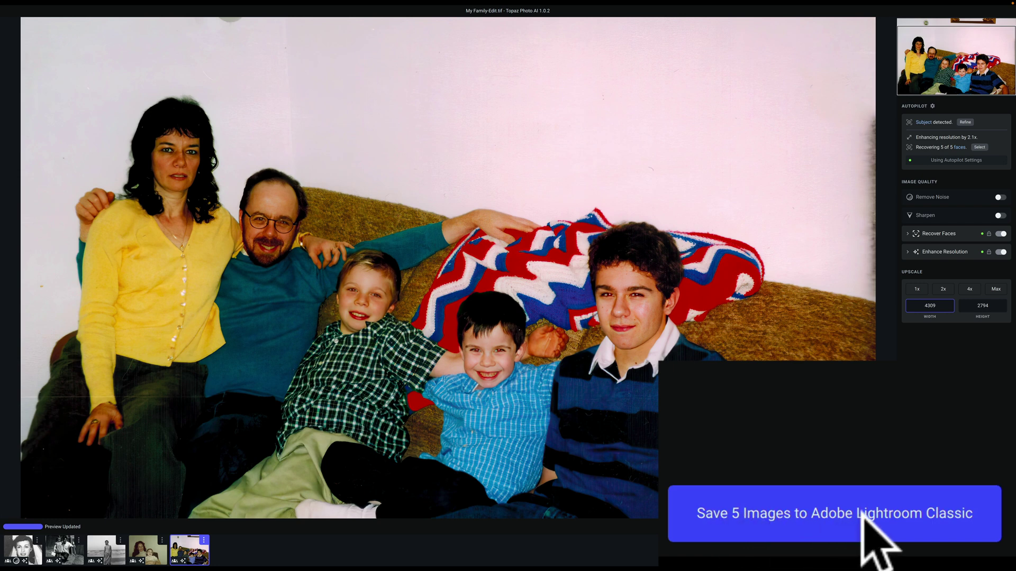
# - Save all 5 enhanced images back to Adobe Lightroom Classic
pyautogui.click(842, 512)
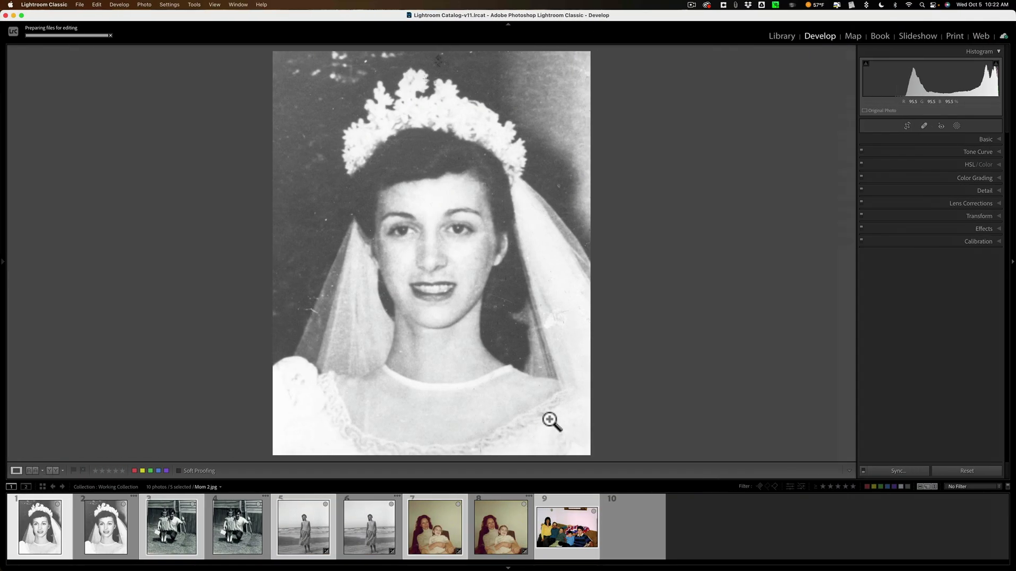
# - Zoom in on the original bridal portrait and its enhanced copy to compare them
pyautogui.click(169, 514)
pyautogui.click(40, 521)
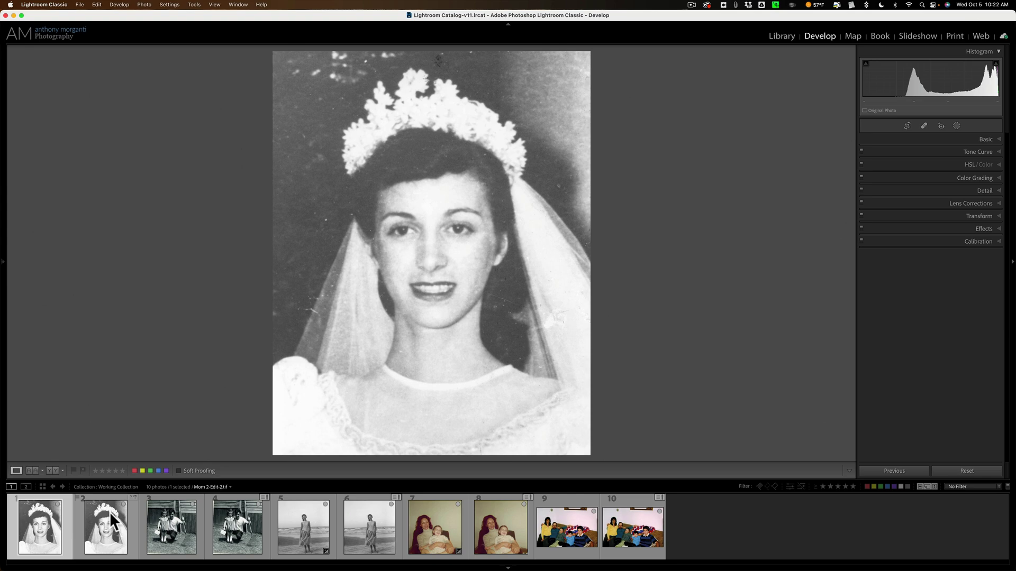
pyautogui.click(433, 249)
pyautogui.click(432, 249)
pyautogui.click(106, 534)
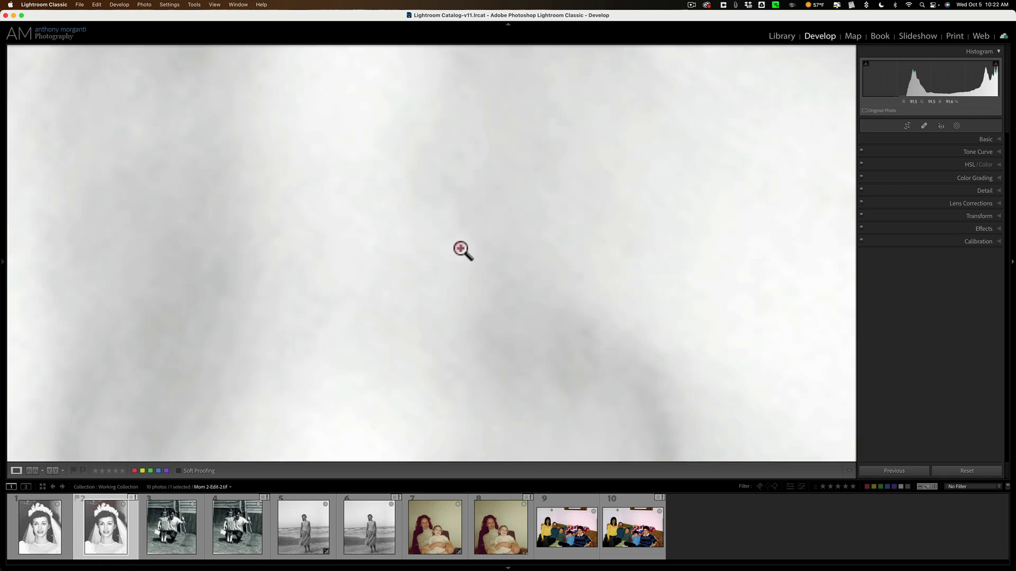
pyautogui.click(460, 249)
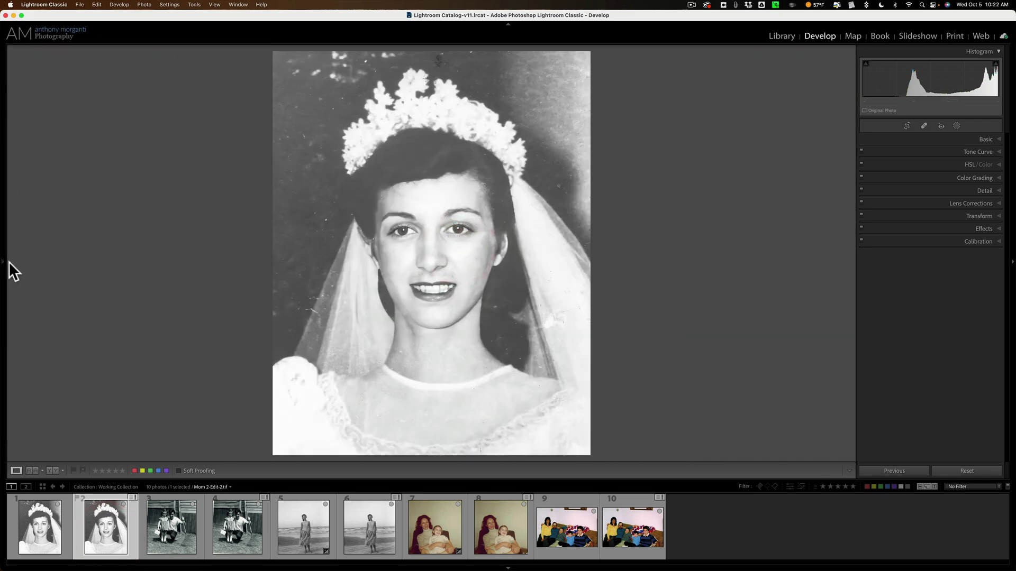
# - Inspect the enhanced and original bride portraits at 100% via the Navigator
pyautogui.moveTo(5, 266)
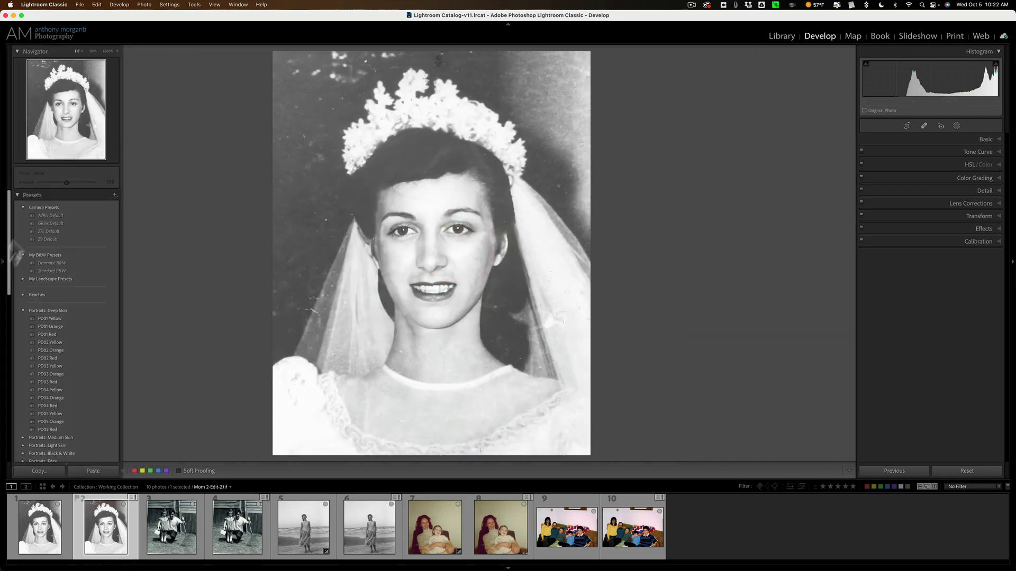
pyautogui.click(92, 51)
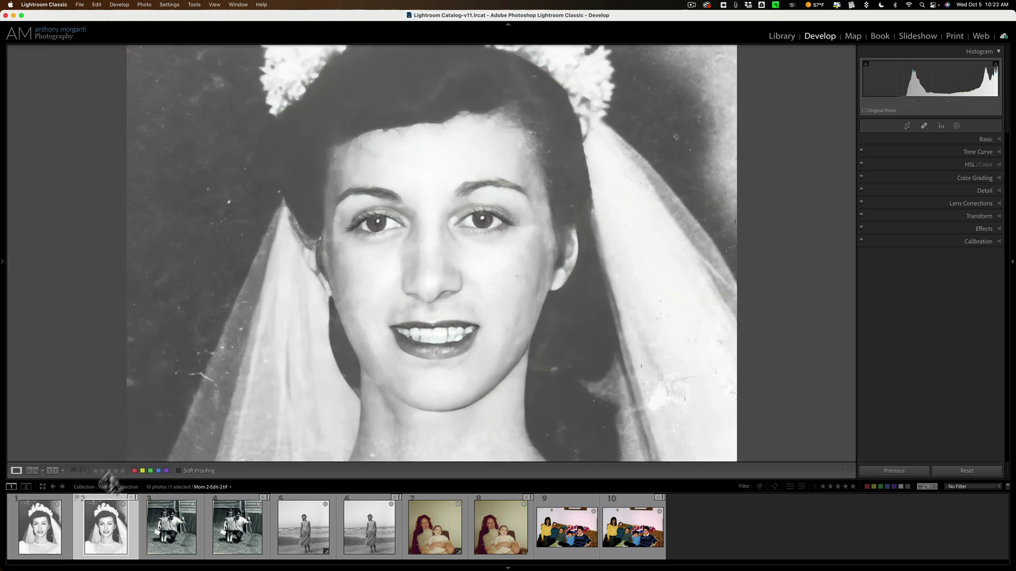
pyautogui.click(46, 513)
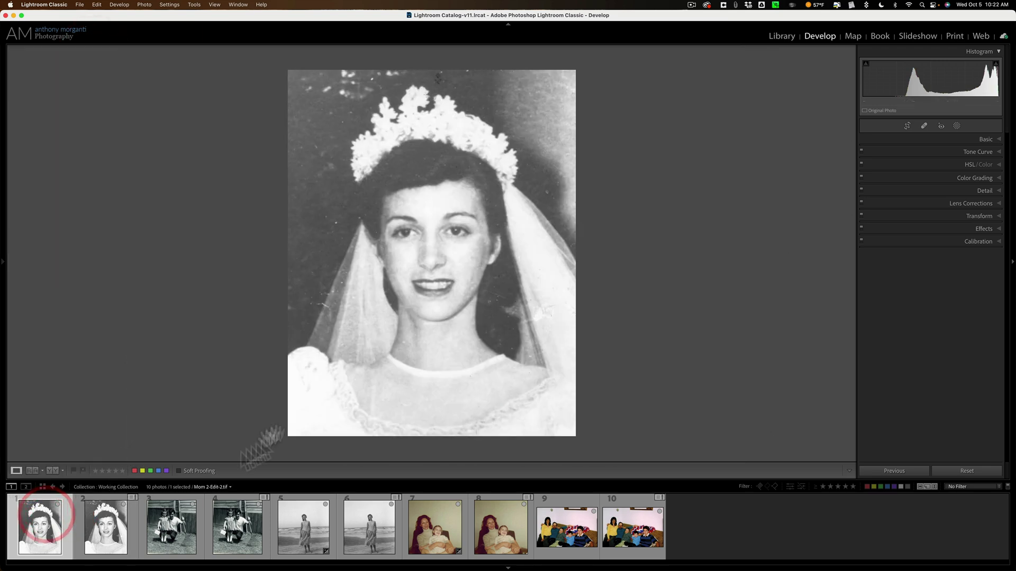
pyautogui.click(436, 254)
pyautogui.click(437, 255)
pyautogui.click(437, 255)
pyautogui.click(437, 254)
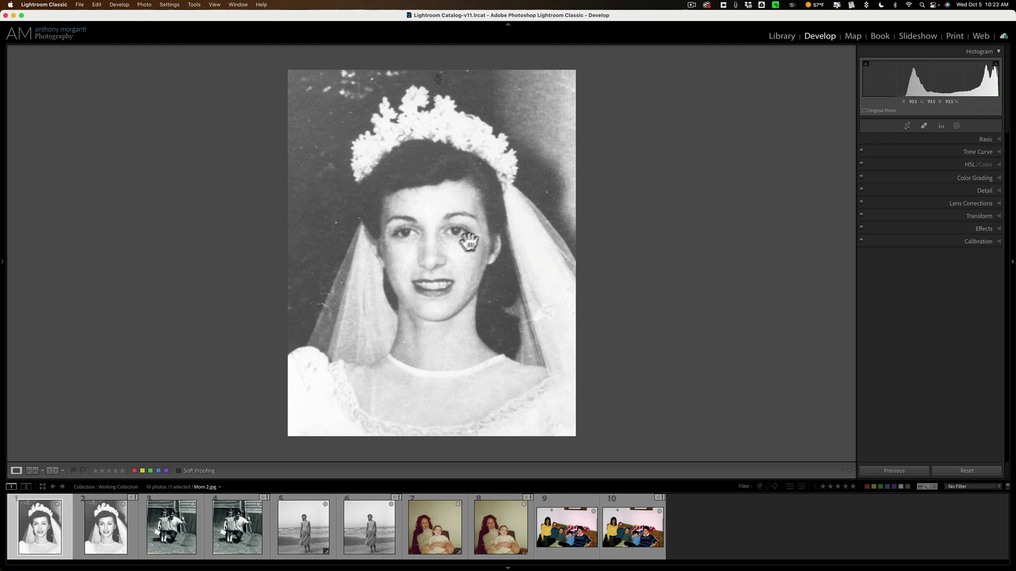
pyautogui.moveTo(3, 140)
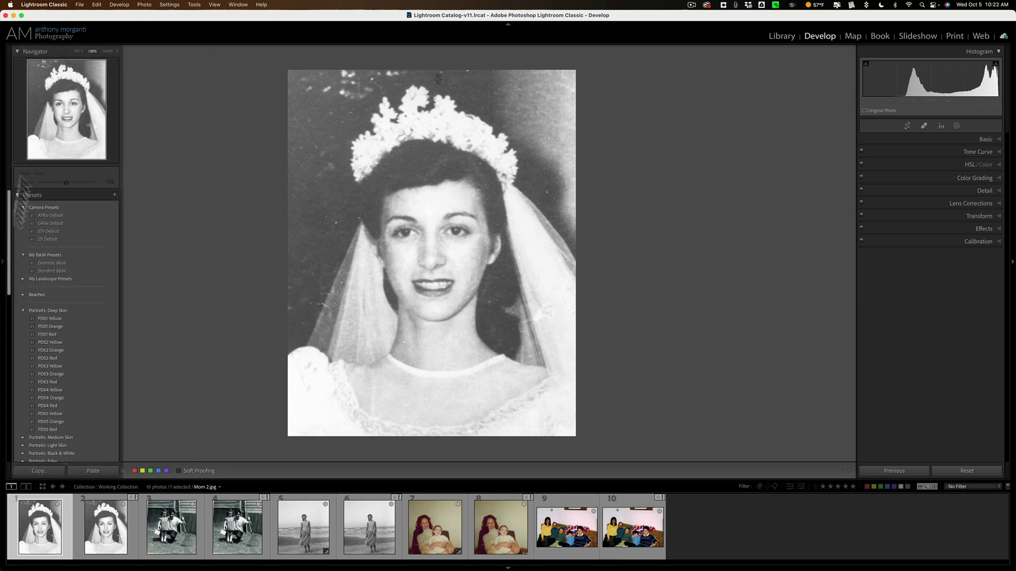
pyautogui.click(77, 49)
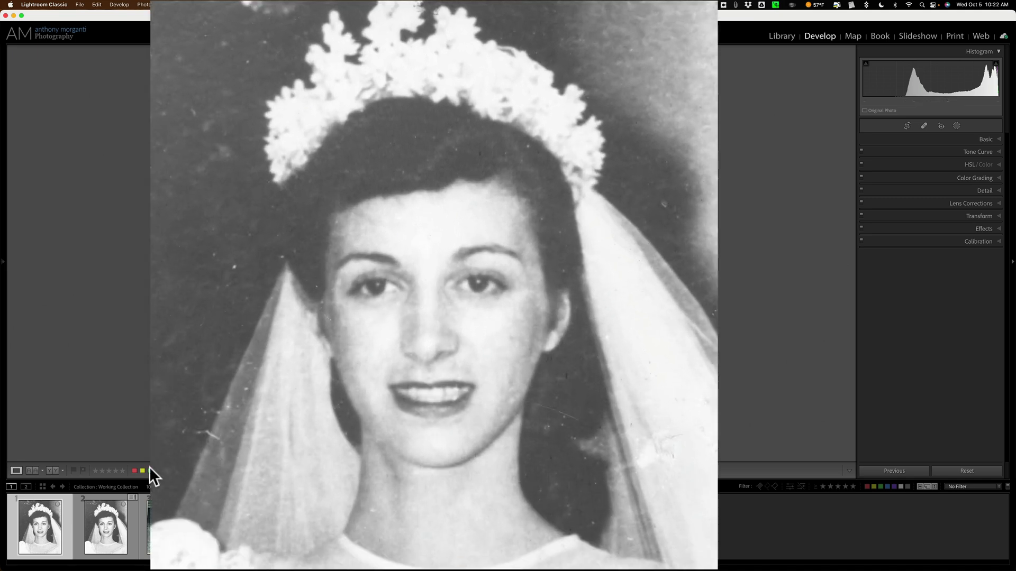
# - Alternate between each original scan and its -Edit copy, ending on My Family-Edit.tif
pyautogui.click(108, 526)
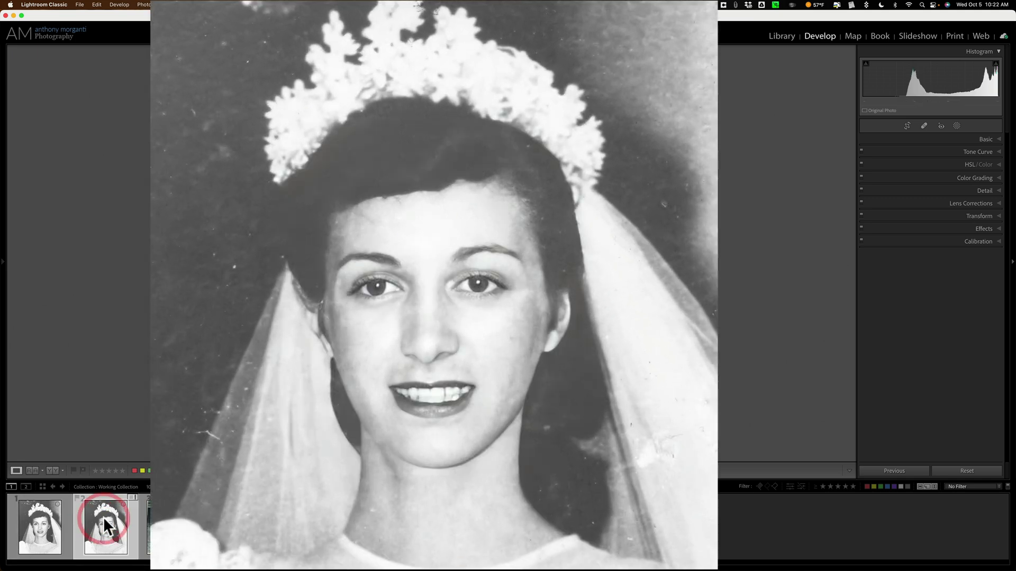
pyautogui.click(172, 526)
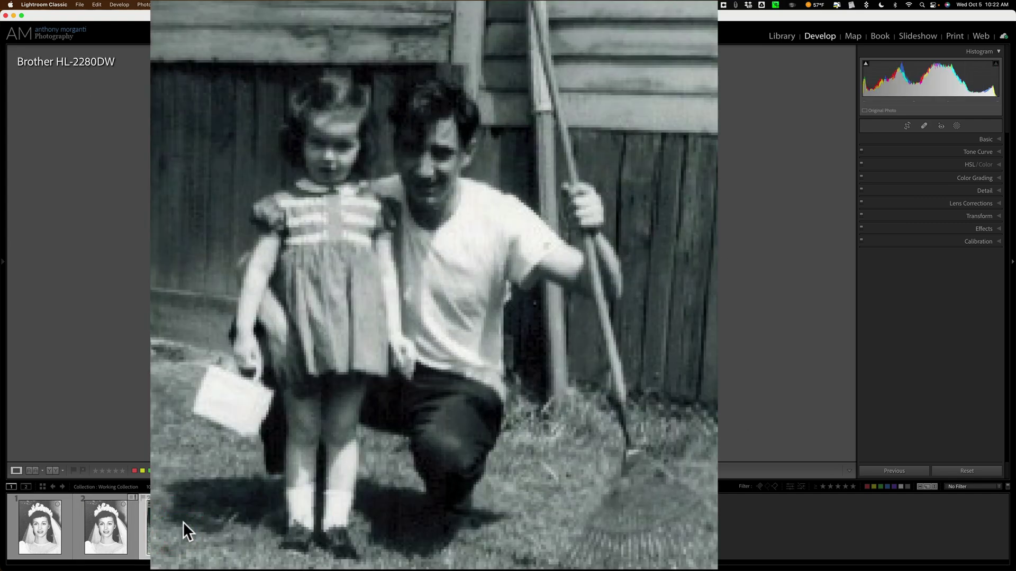
pyautogui.click(224, 521)
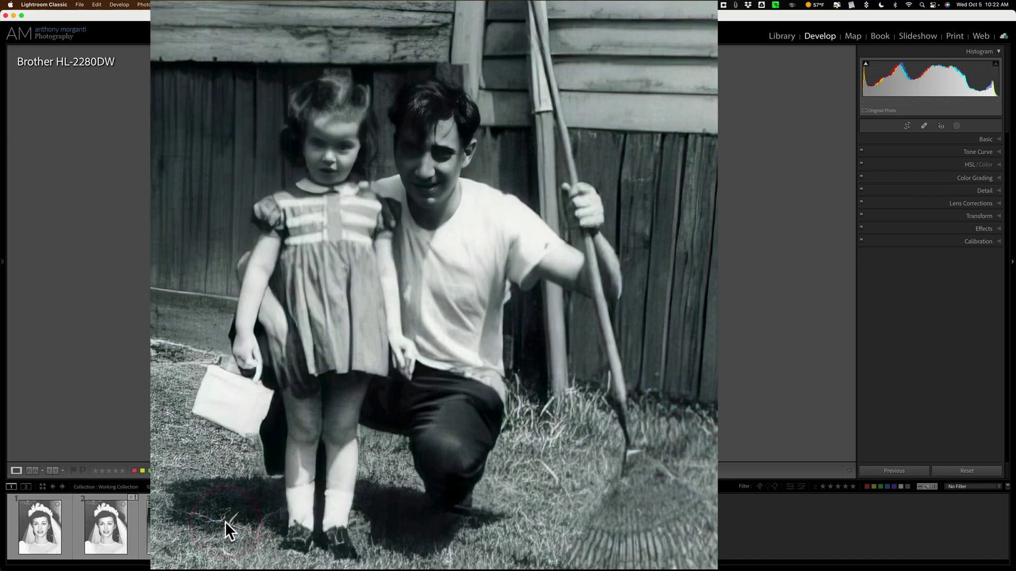
pyautogui.click(320, 524)
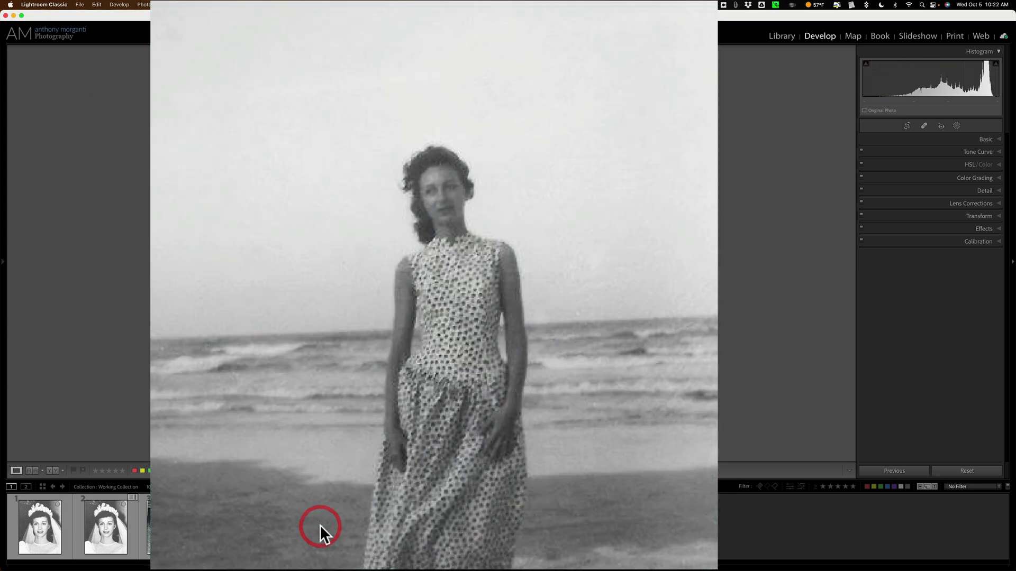
pyautogui.click(376, 525)
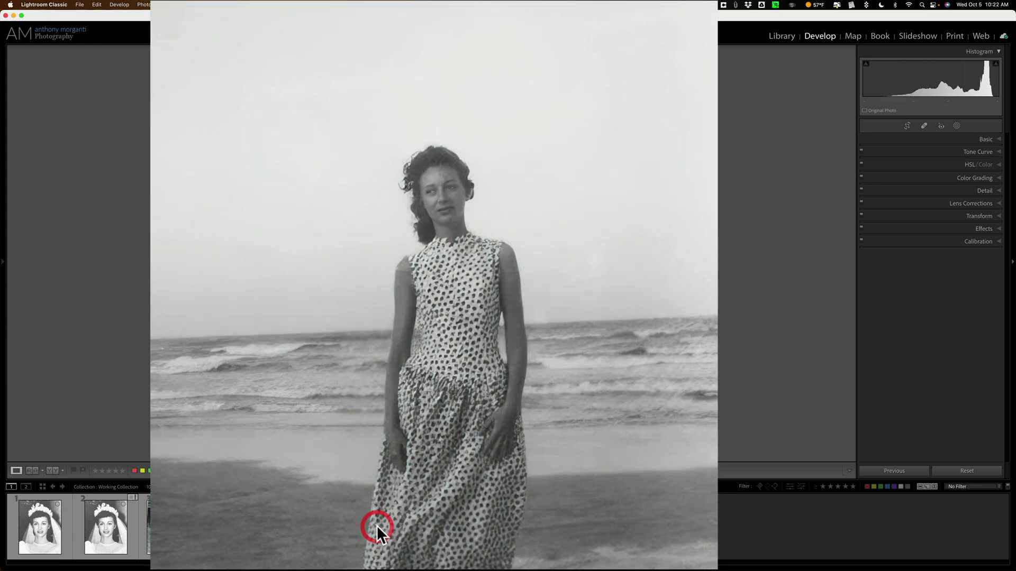
pyautogui.click(431, 526)
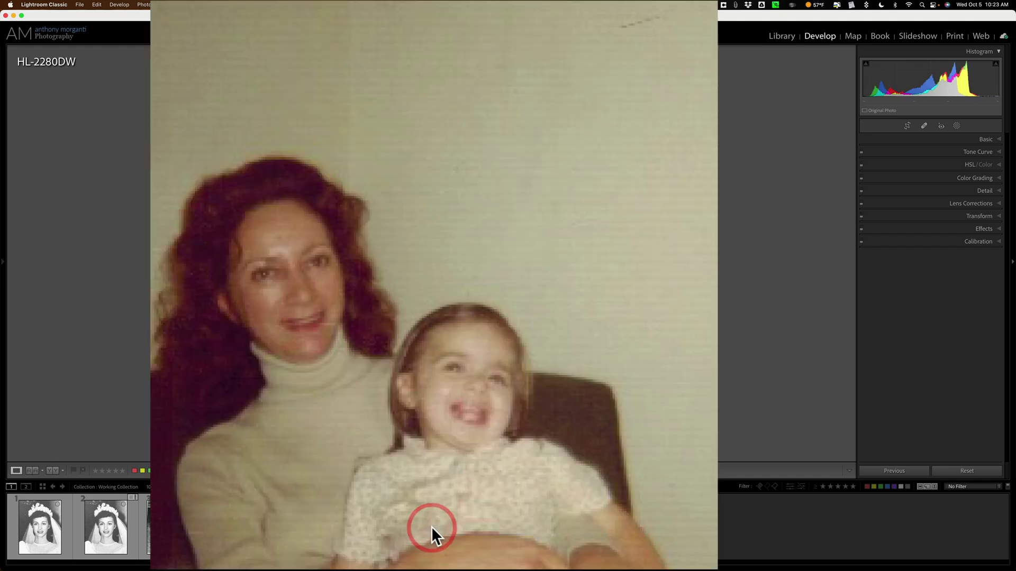
pyautogui.click(504, 526)
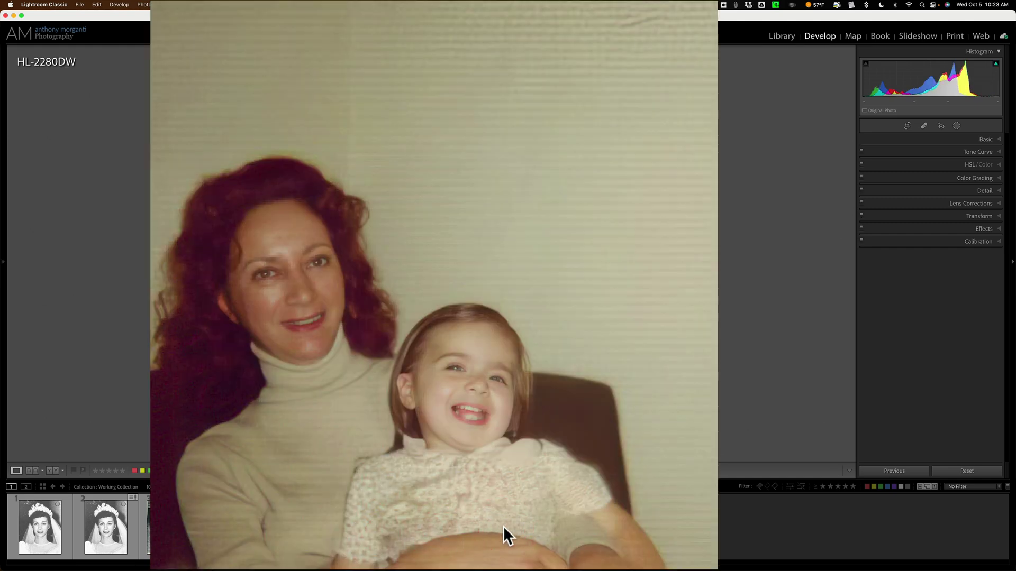
pyautogui.click(579, 523)
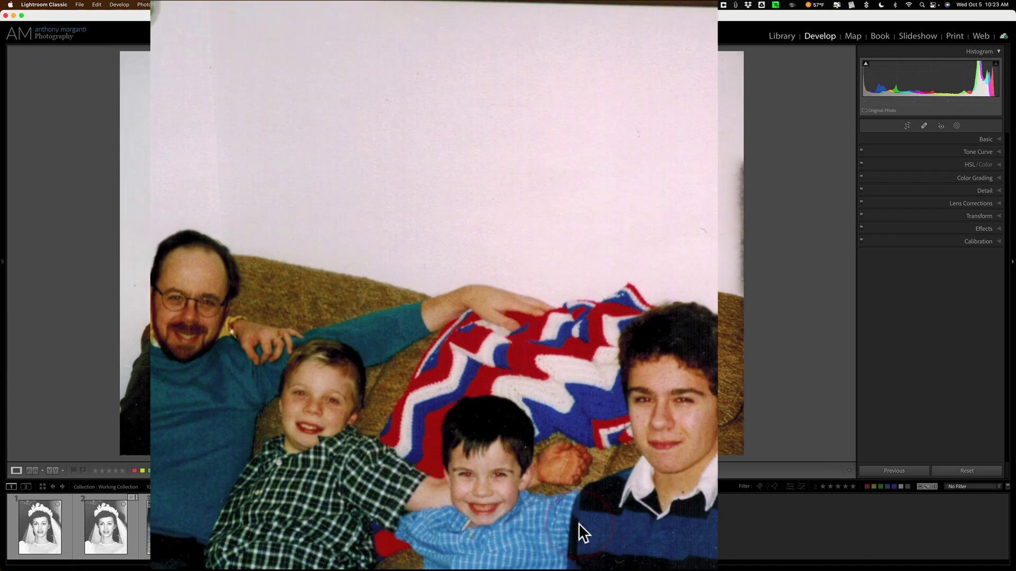
pyautogui.click(636, 522)
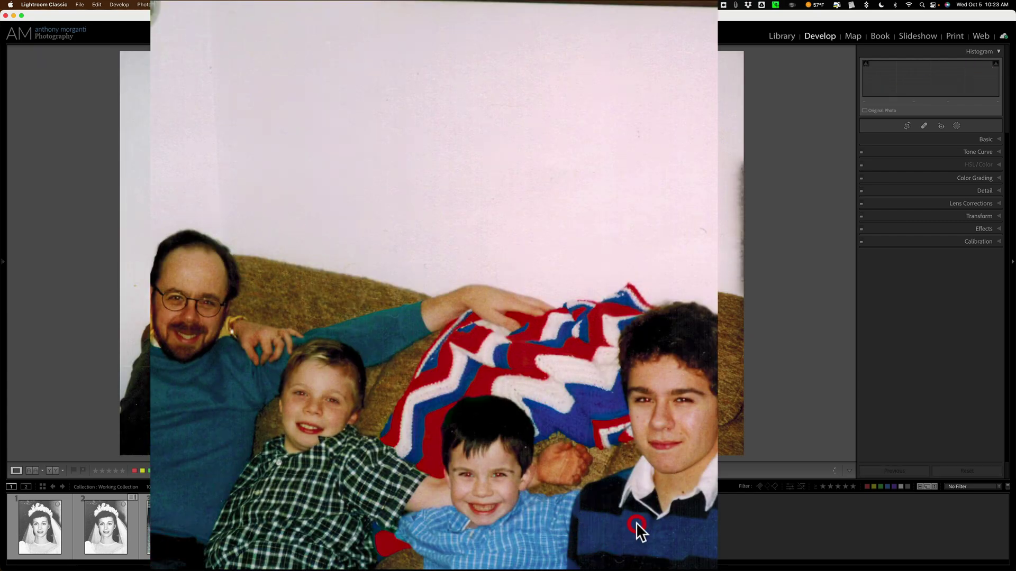